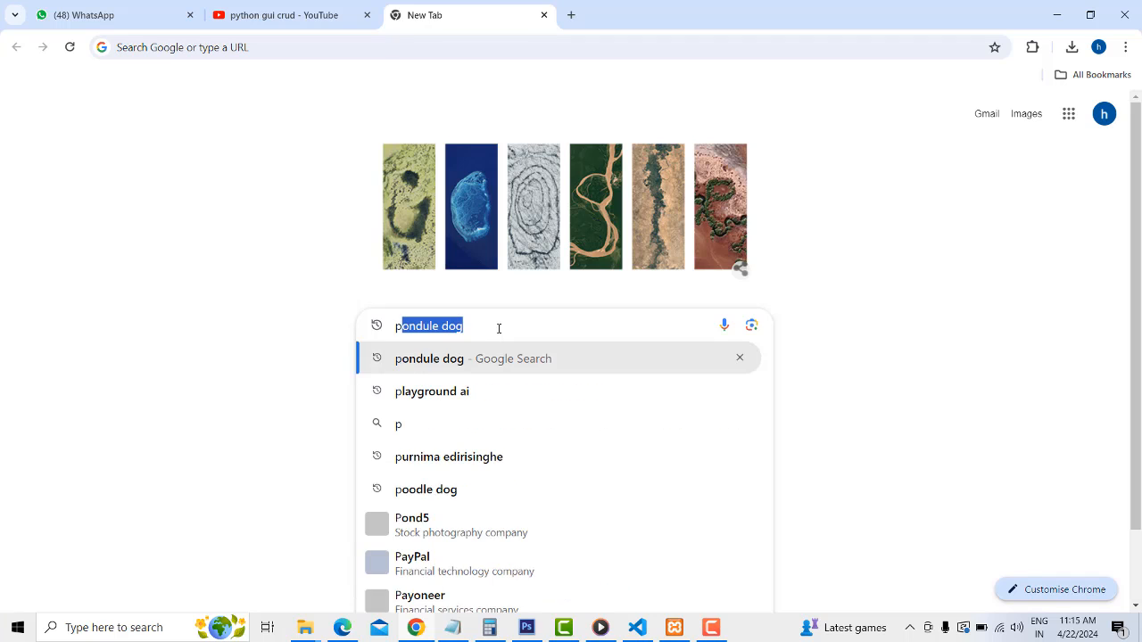
Search Google for pycharm and open the JetBrains PyCharm website
type("char")
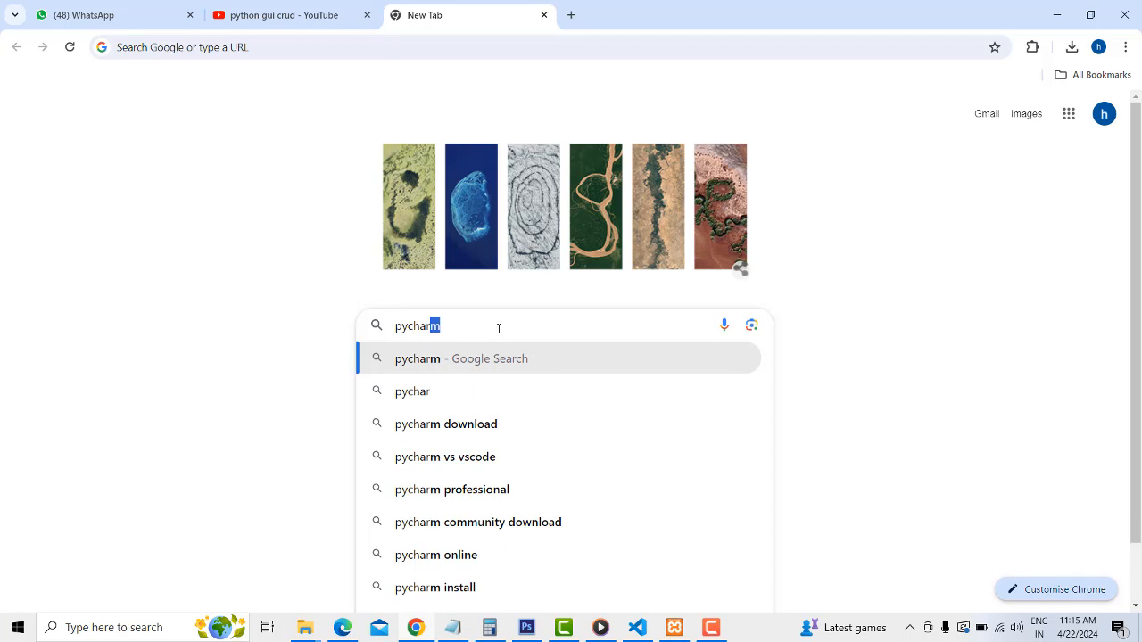
left_click(533, 358)
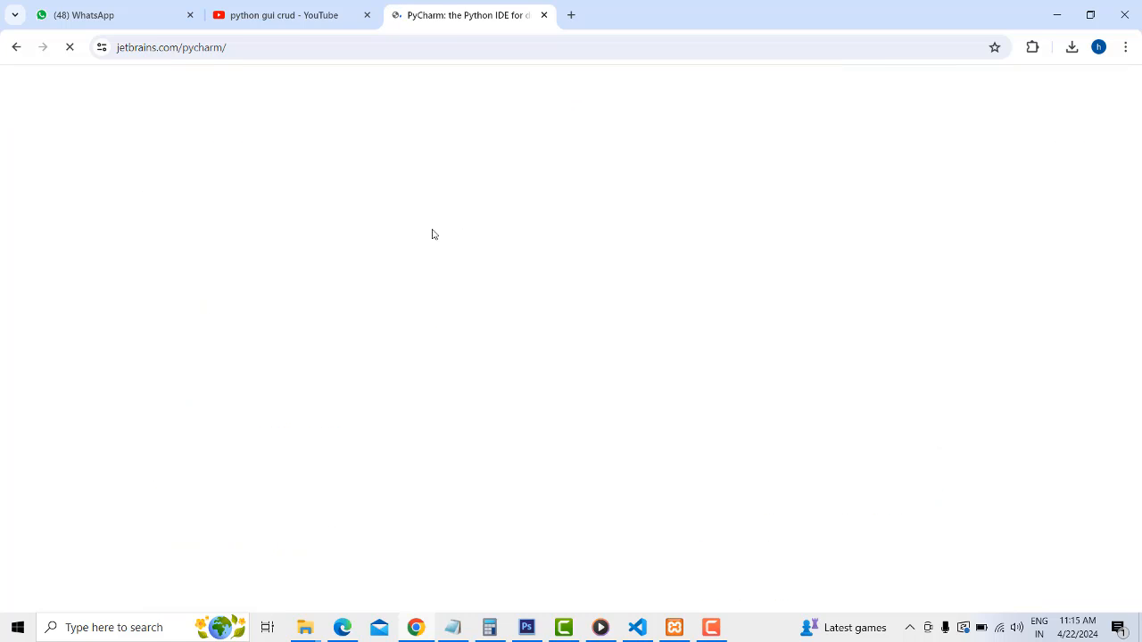
left_click(270, 50)
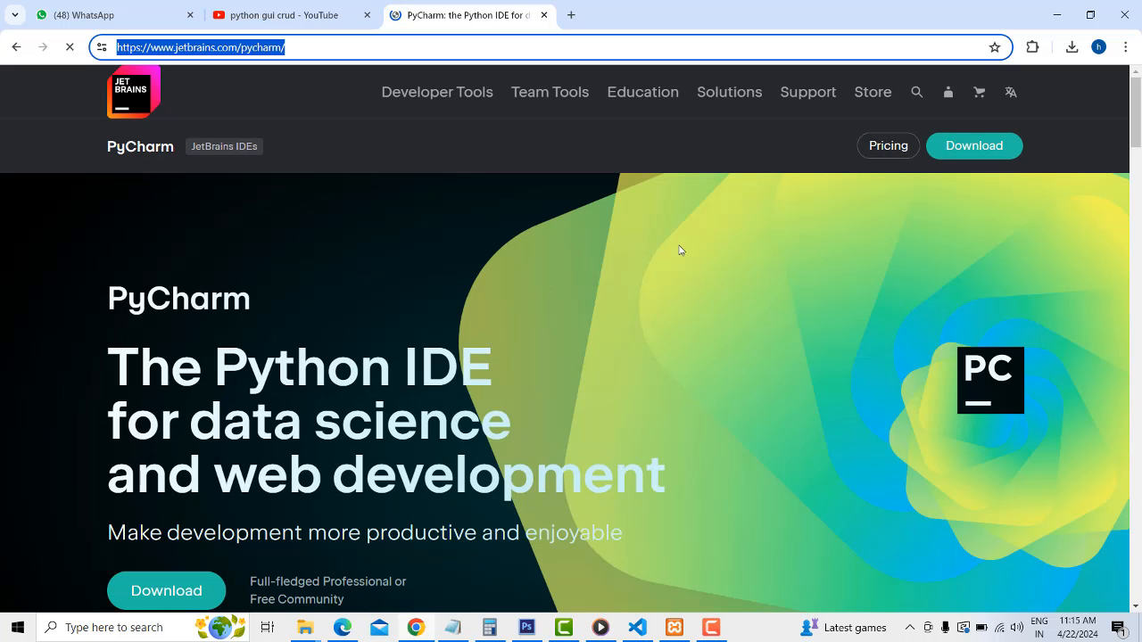
Look over the PyCharm home page and open its download page for Windows
scroll(746, 248, "down", 6)
scroll(797, 305, "up", 4)
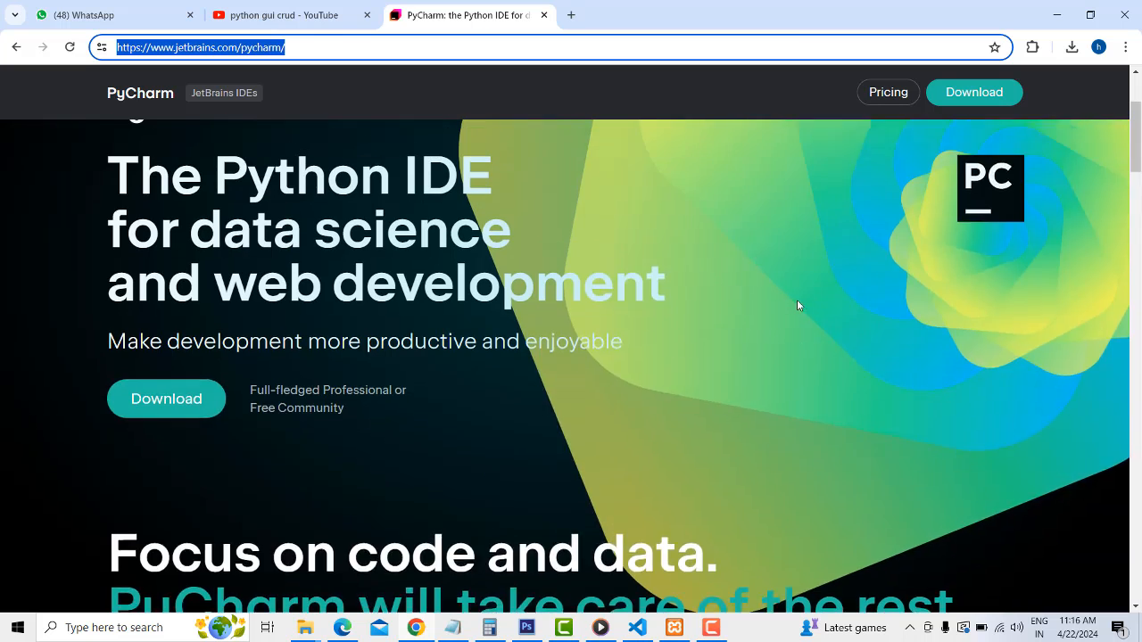
scroll(798, 305, "up", 3)
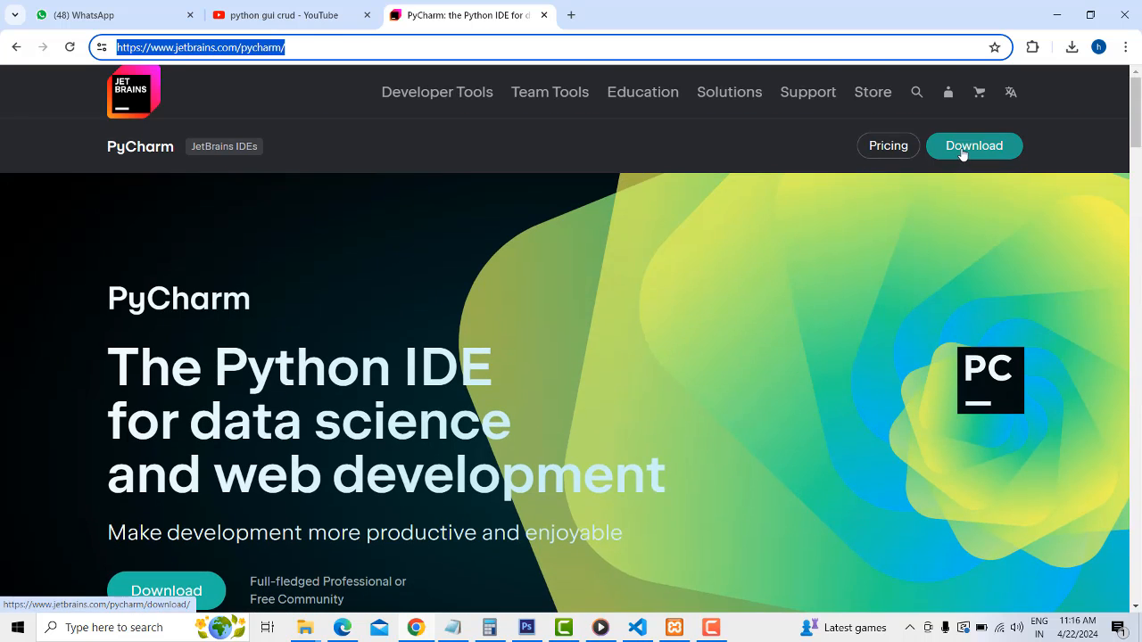
scroll(203, 463, "down", 2)
left_click(196, 454)
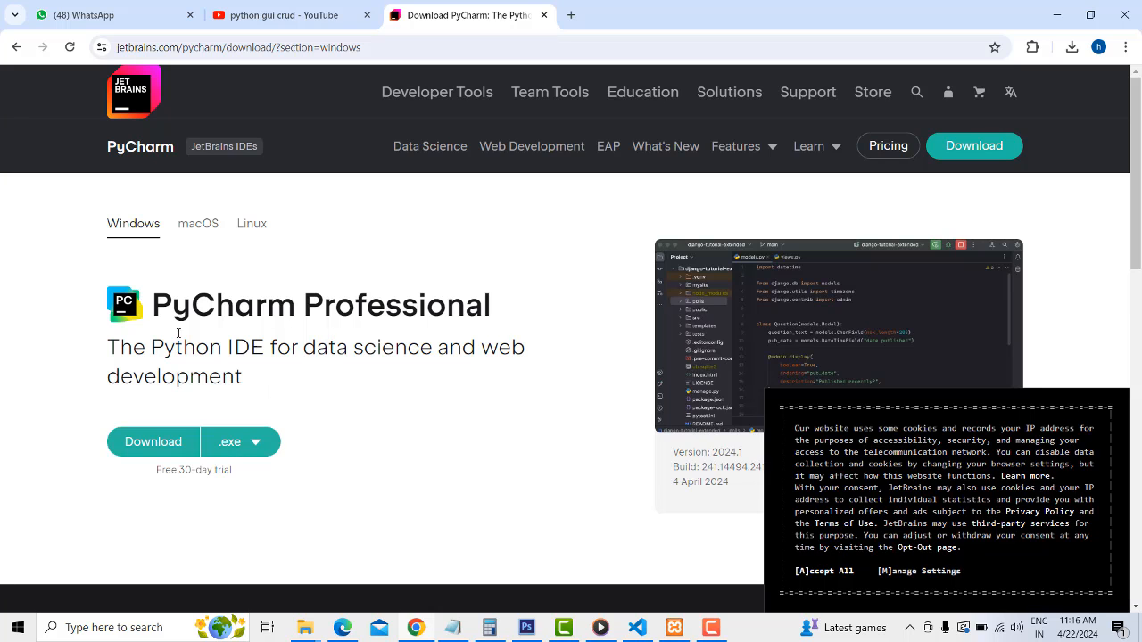
Compare the Professional and Community editions and download the PyCharm Community Edition .exe installer
scroll(392, 387, "down", 4)
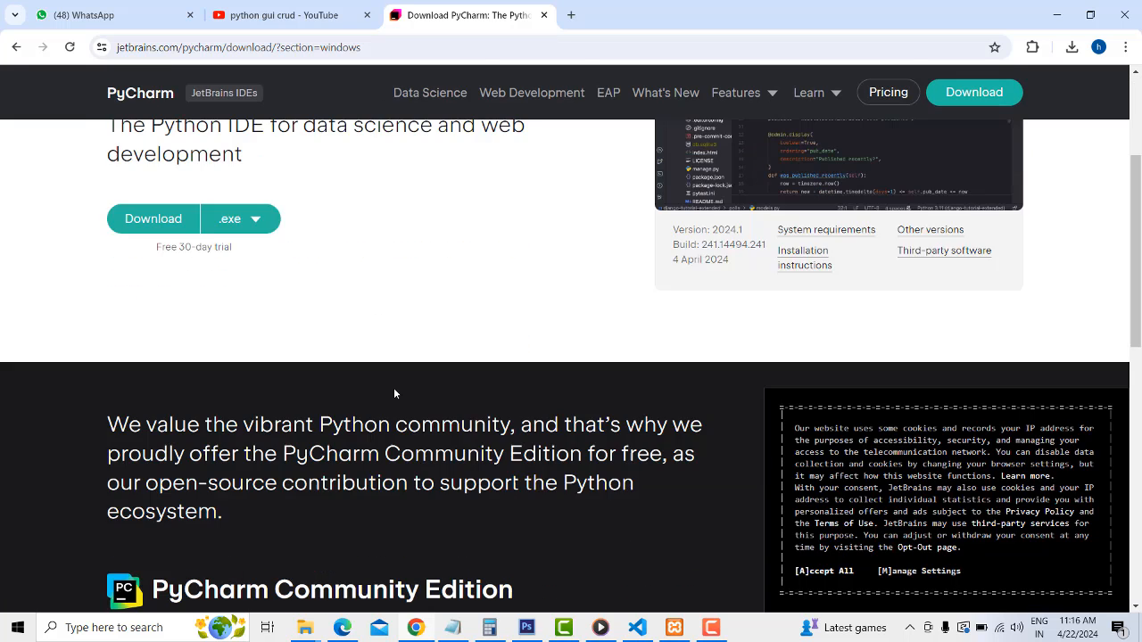
scroll(372, 428, "up", 4)
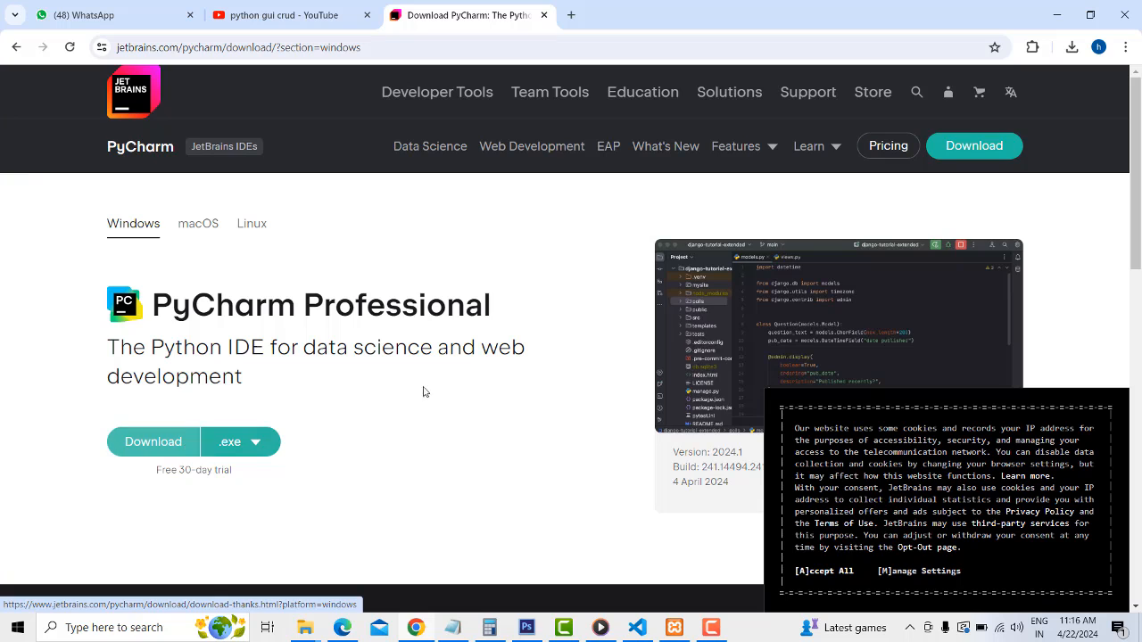
scroll(424, 392, "down", 8)
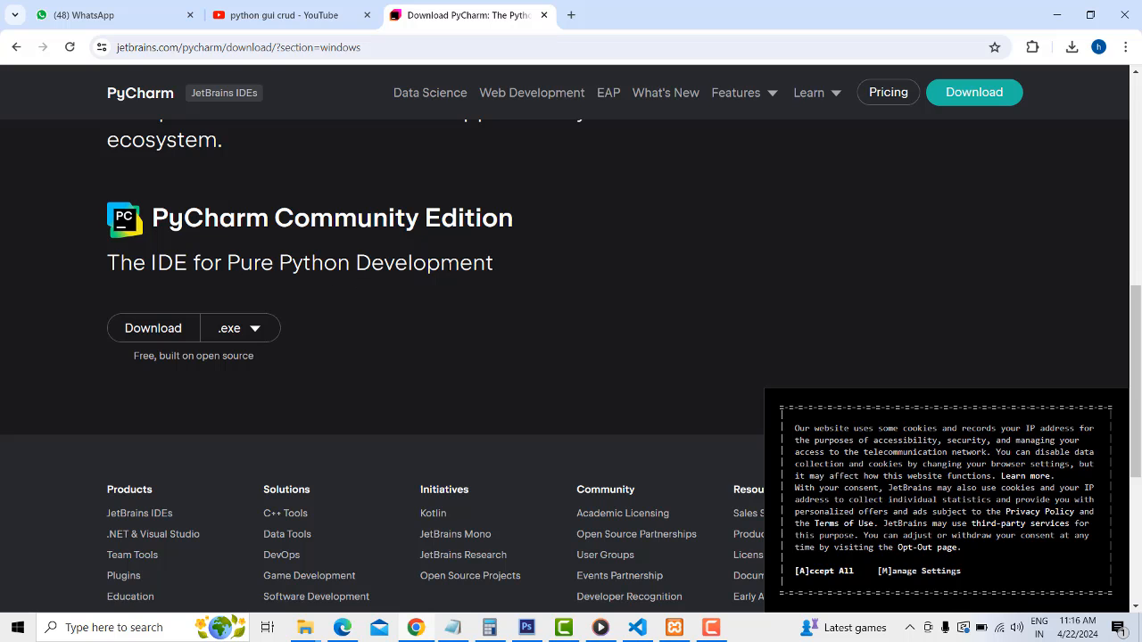
scroll(448, 247, "up", 8)
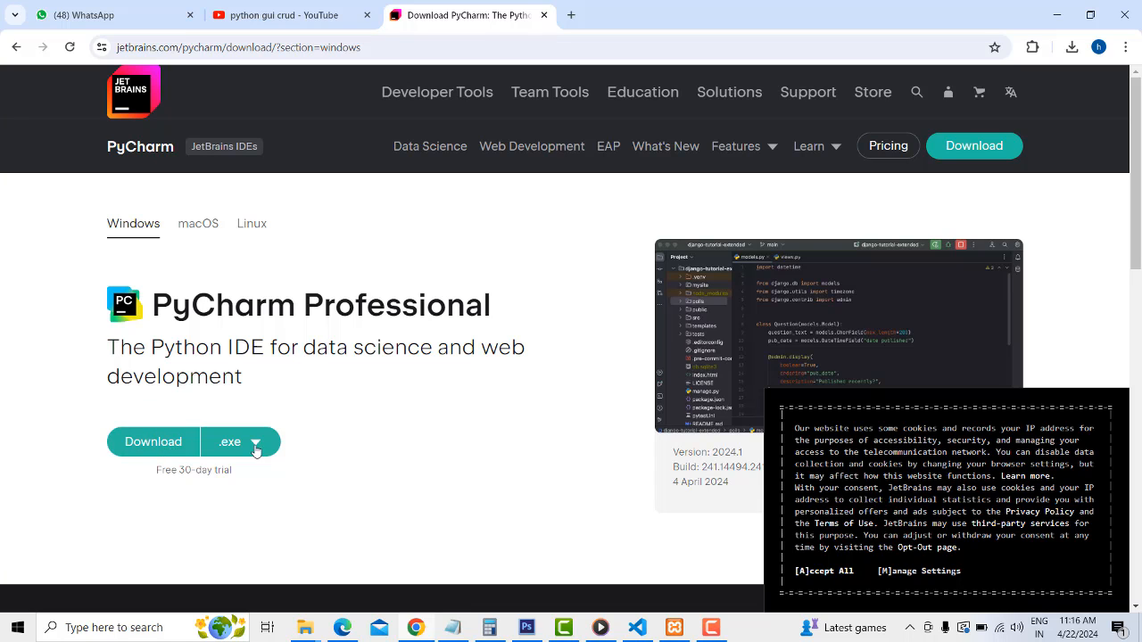
scroll(360, 366, "down", 5)
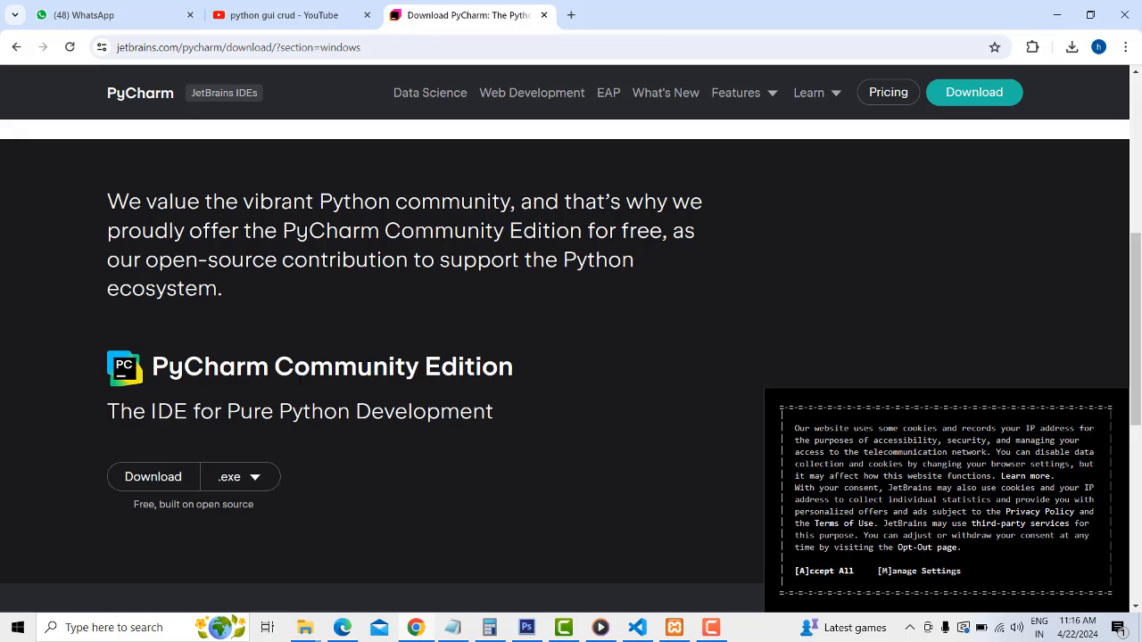
left_click(154, 478)
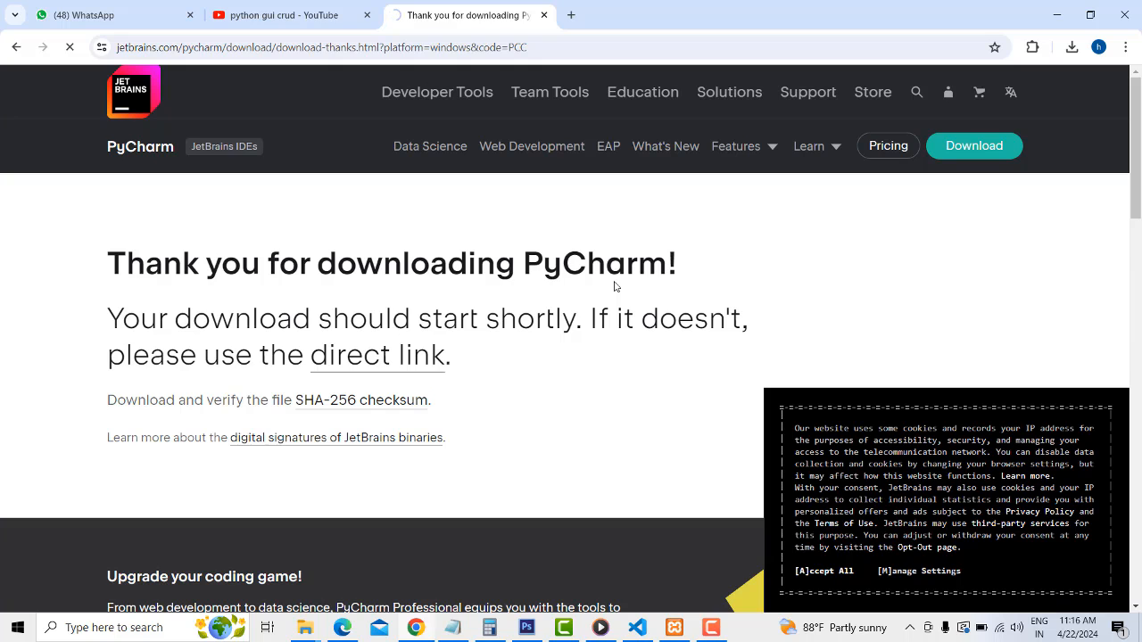
Show the downloaded pycharm-community-2024.1.exe in its folder from the browser's recent download history
left_click(1071, 49)
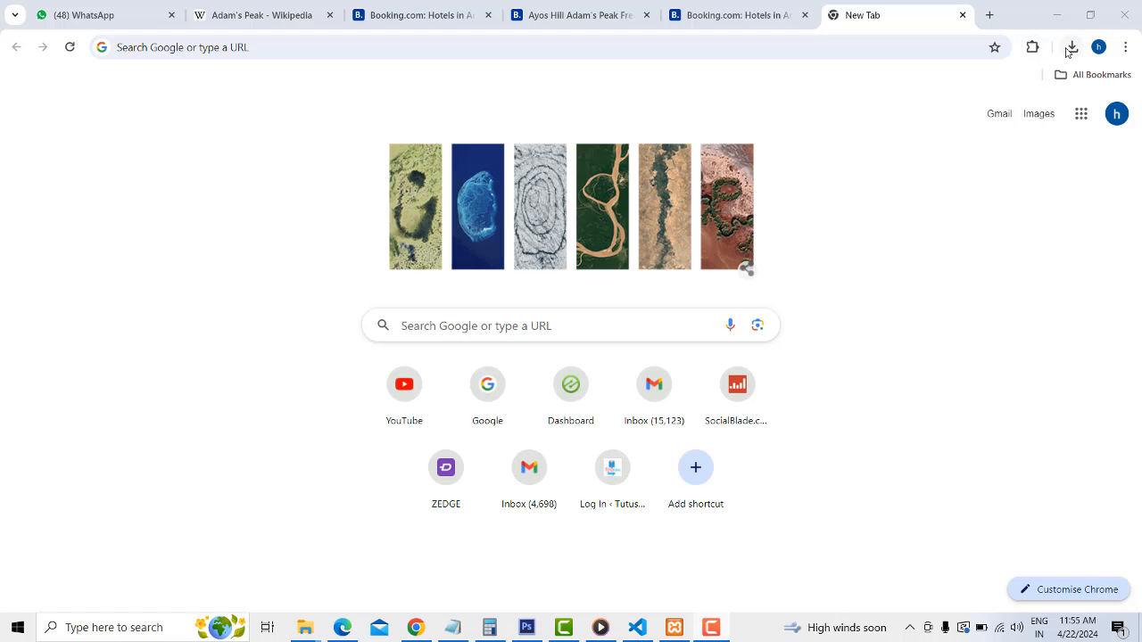
left_click(1071, 46)
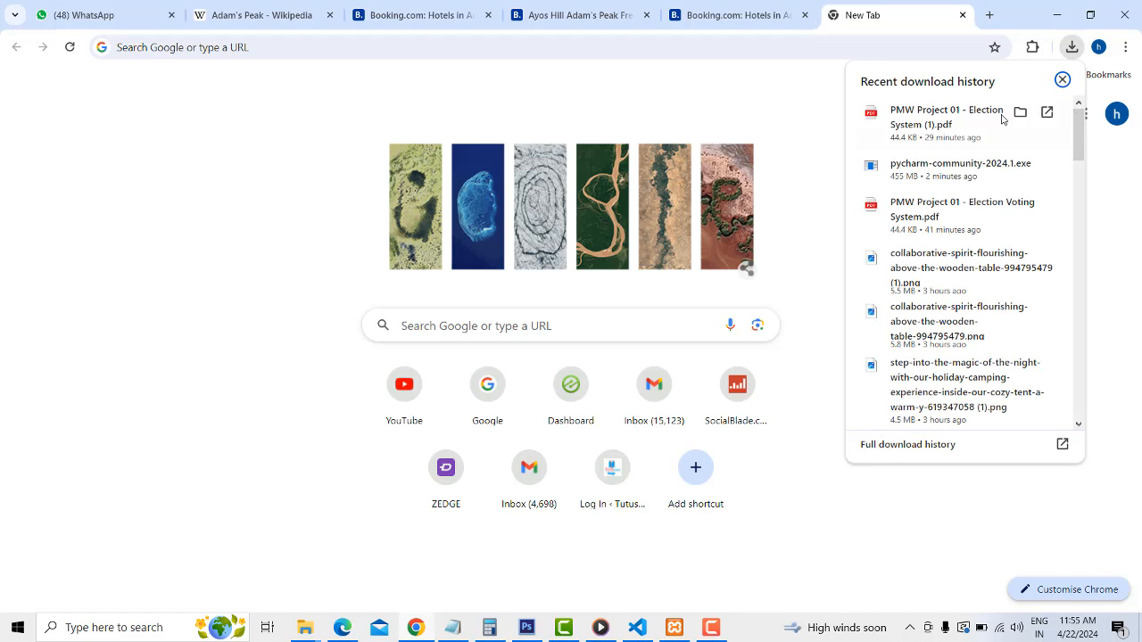
left_click(1020, 165)
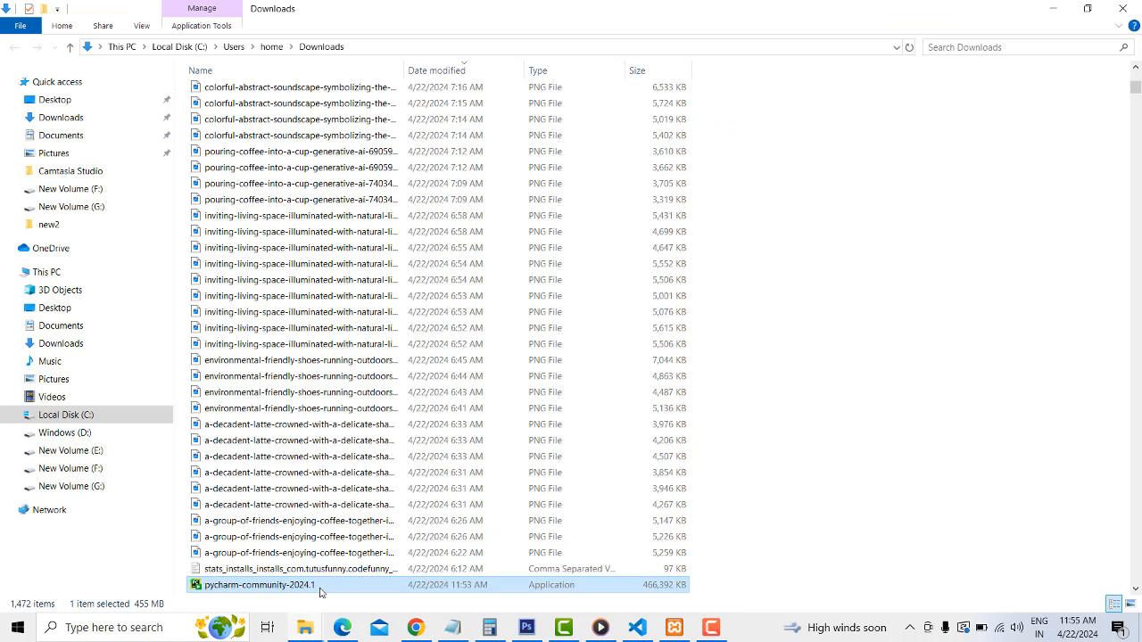
scroll(319, 486, "down", 4)
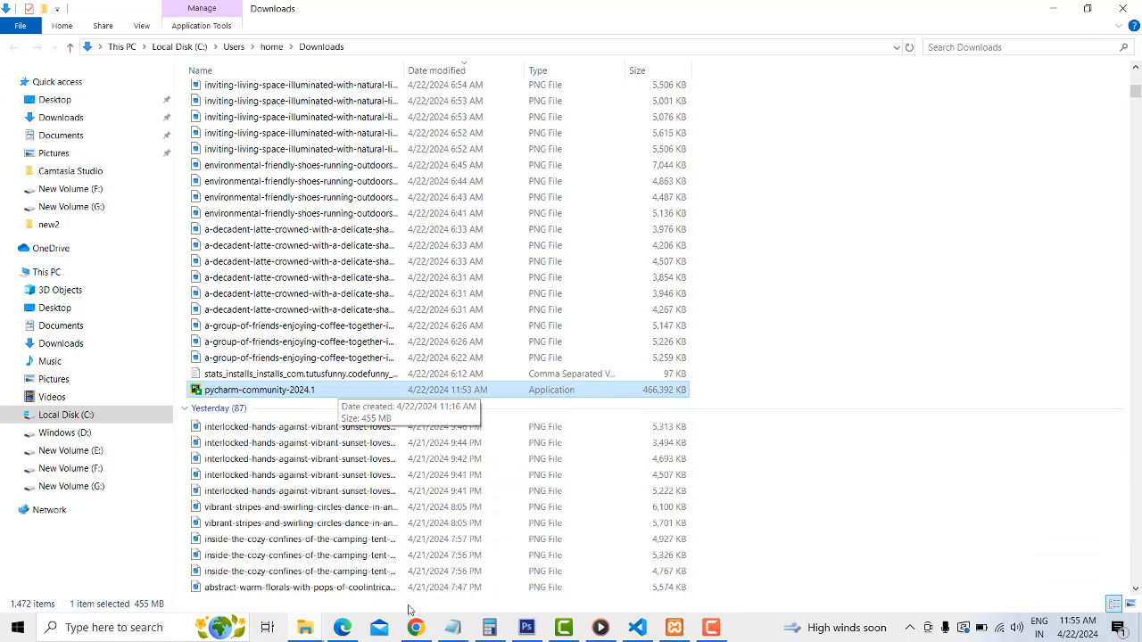
Switch back to Chrome, search Google for python, and open the Downloads page of python.org
key("alt+Tab")
left_click(532, 324)
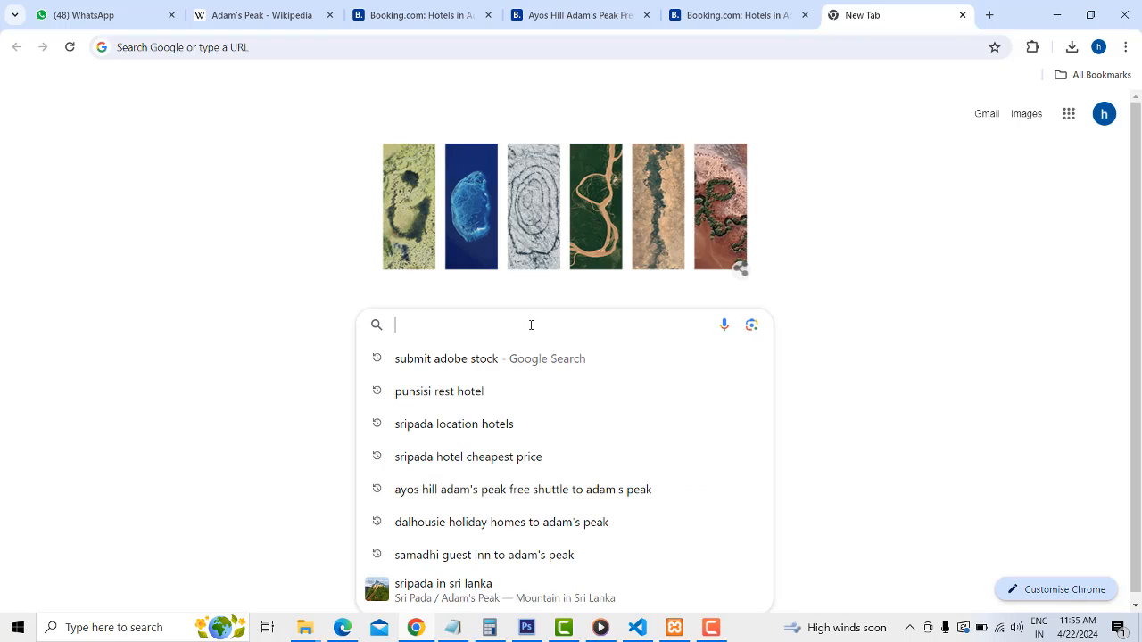
type("pyhon")
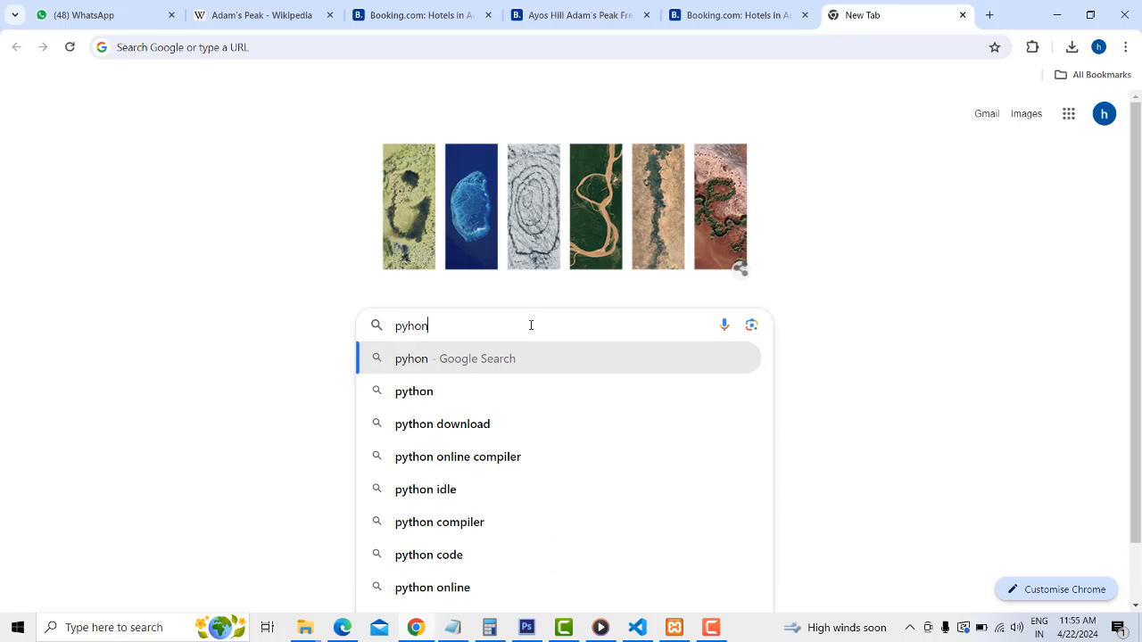
key("Down")
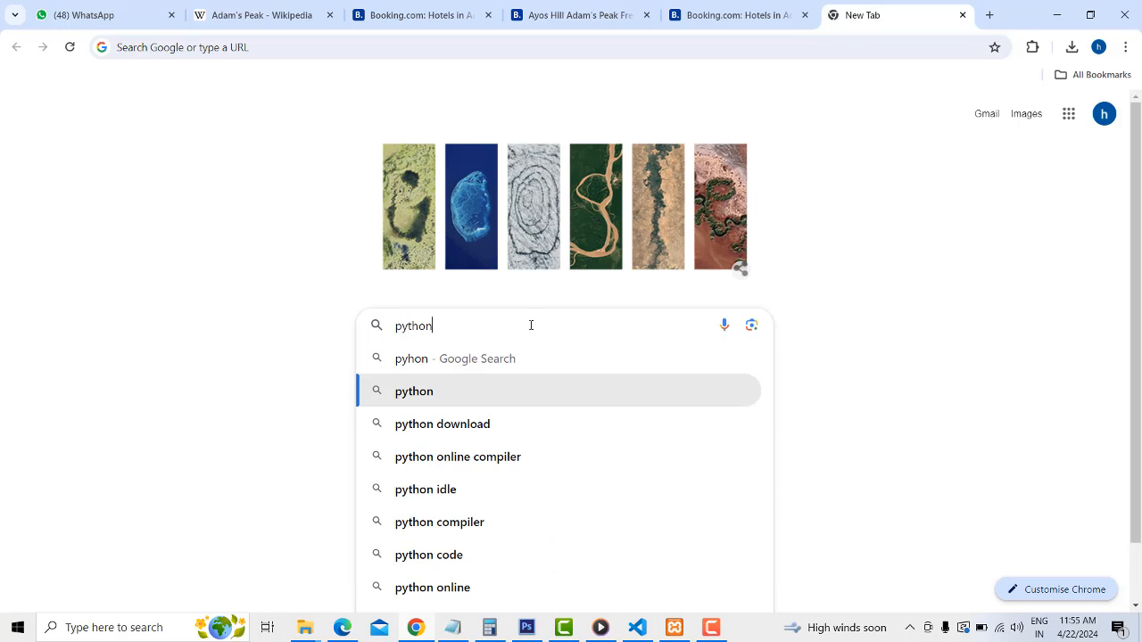
key("Return")
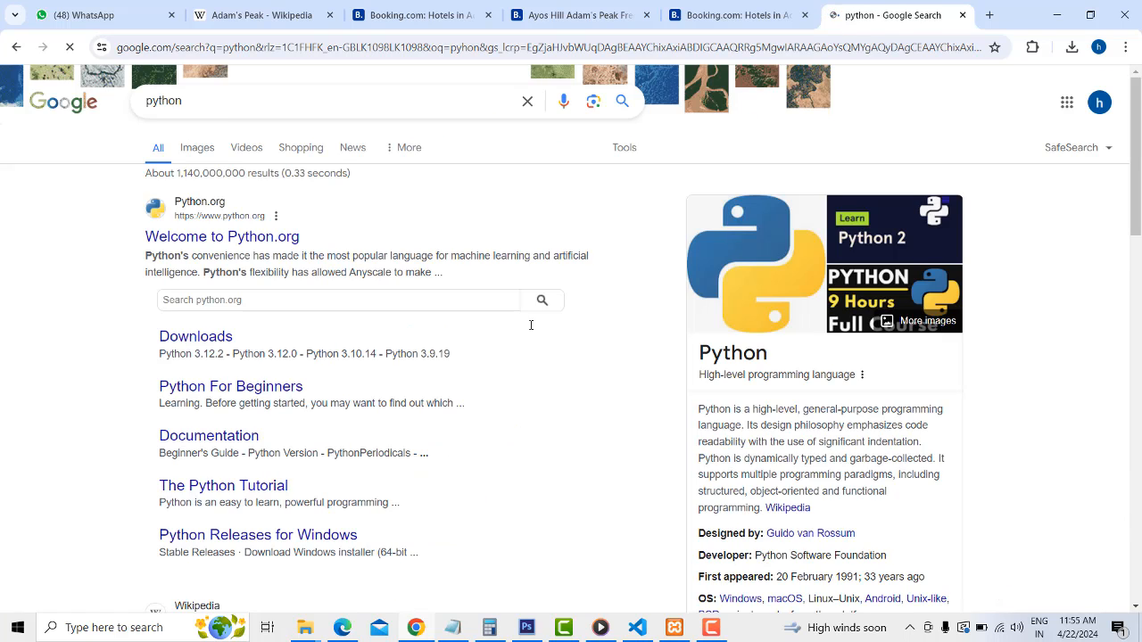
left_click(198, 339)
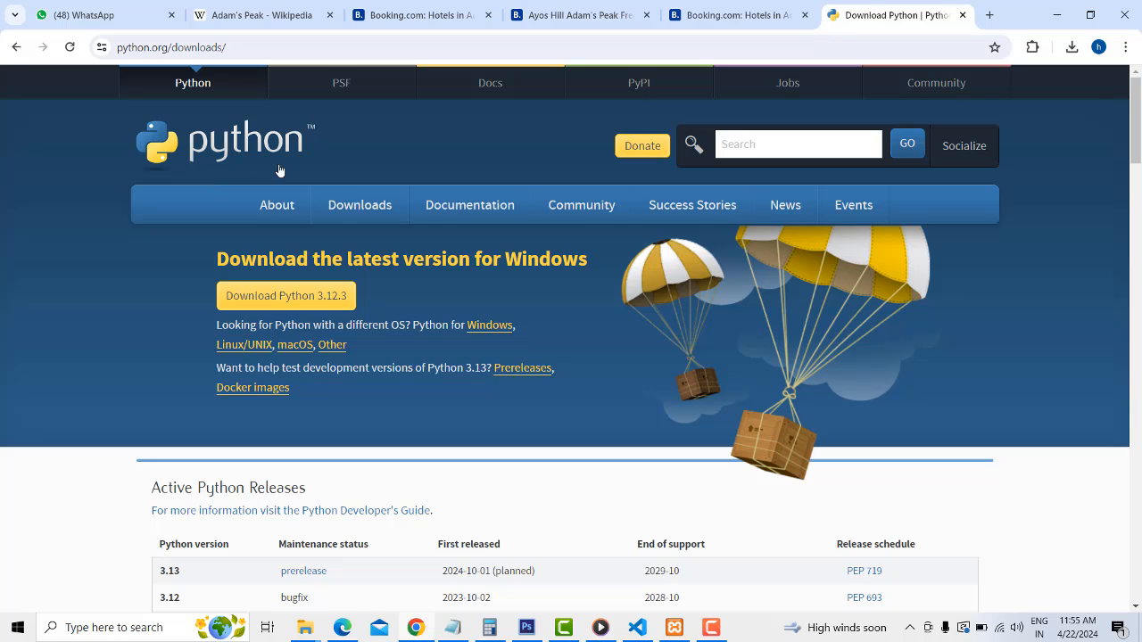
left_click(294, 299)
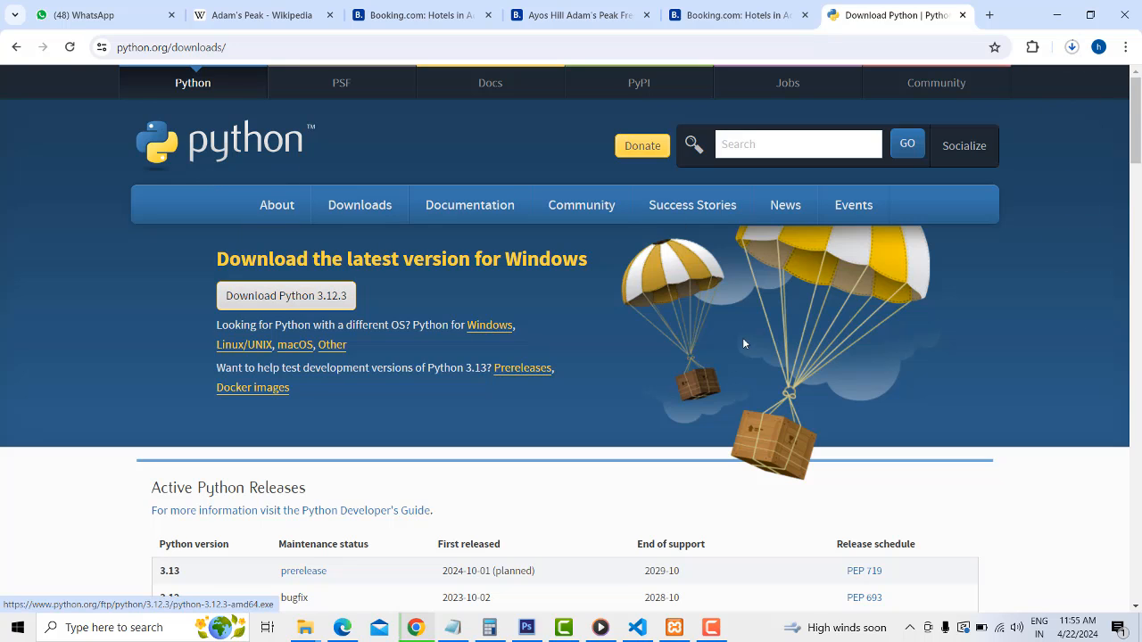
scroll(743, 343, "down", 3)
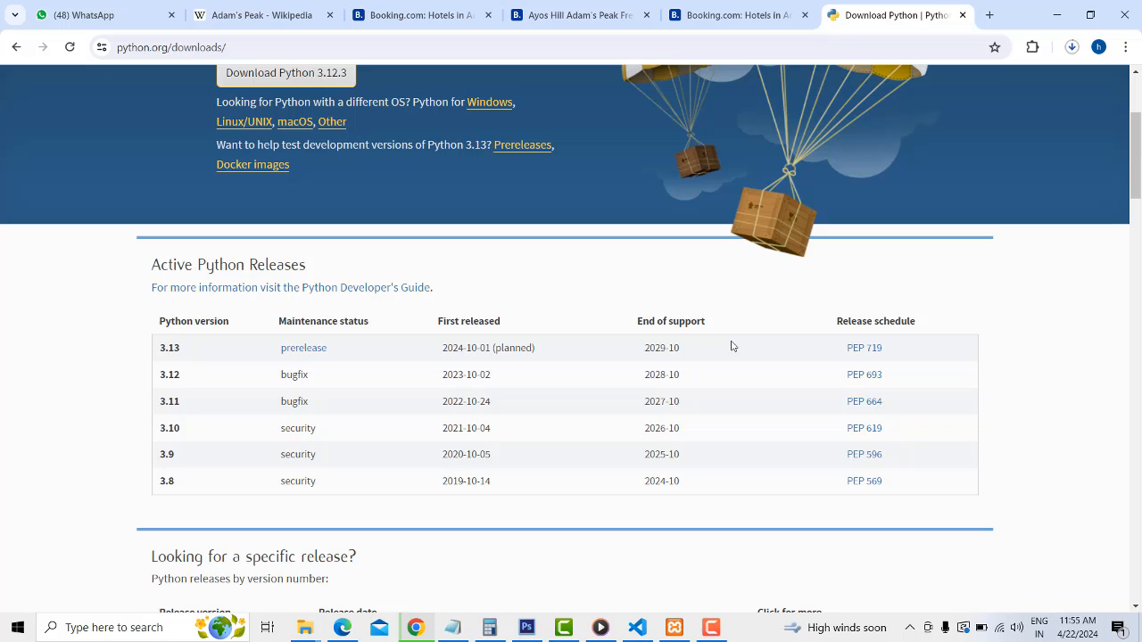
left_click(1072, 48)
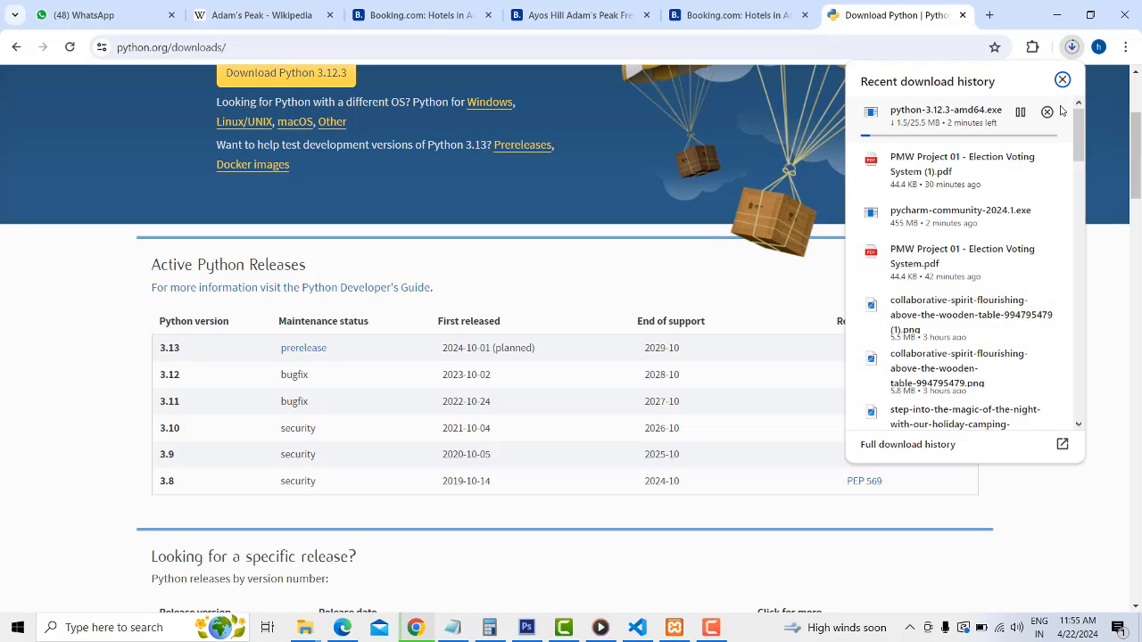
left_click(1046, 113)
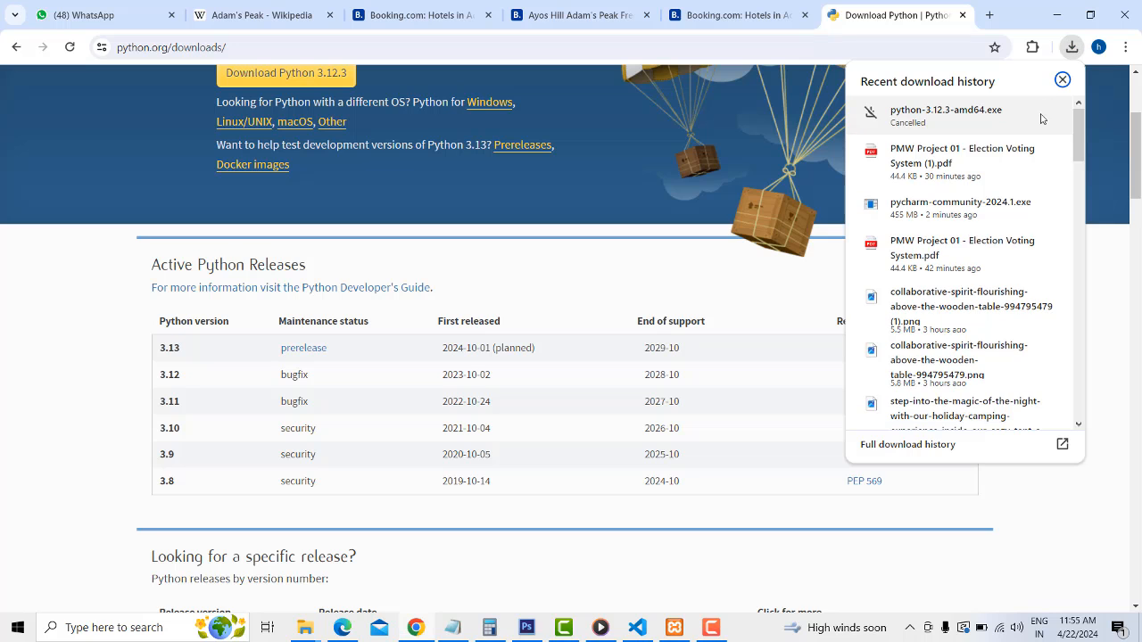
left_click(1062, 79)
Download the stable Python 3.12.3 Windows installer (64-bit) from the Python Releases for Windows page and check its download progress
scroll(371, 247, "up", 3)
mouse_move(371, 248)
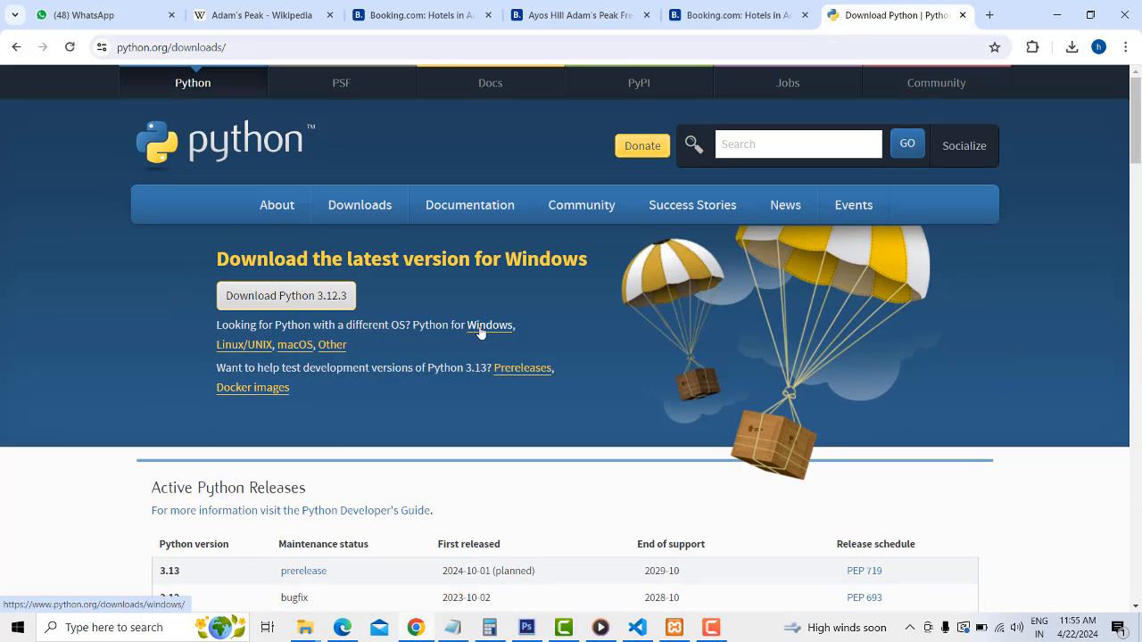
left_click(482, 331)
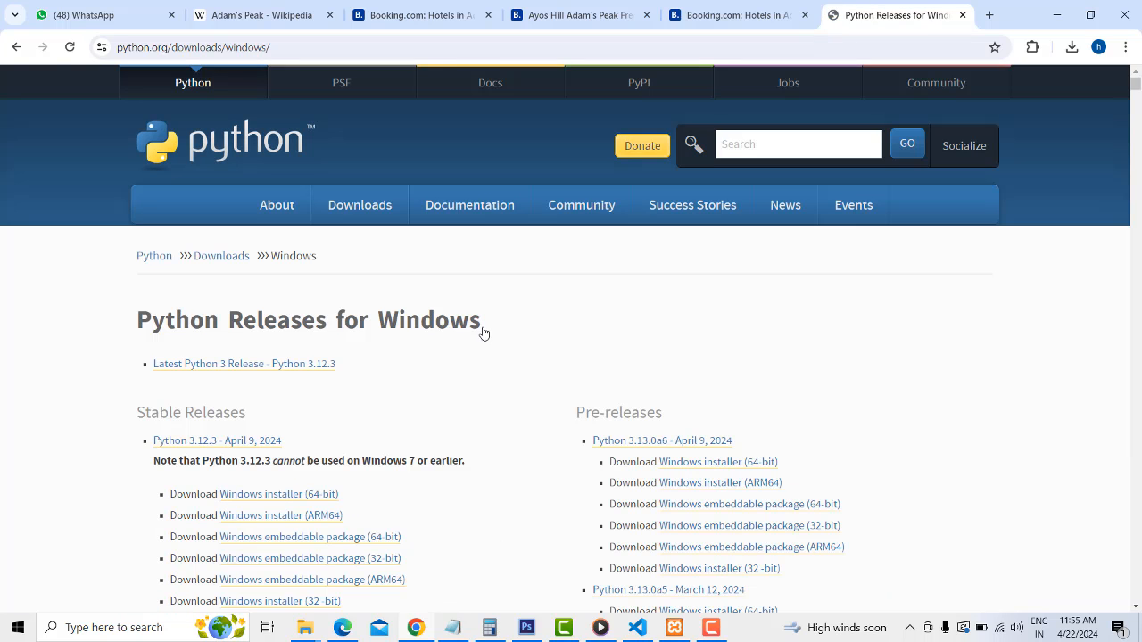
scroll(447, 354, "down", 2)
scroll(429, 329, "down", 1)
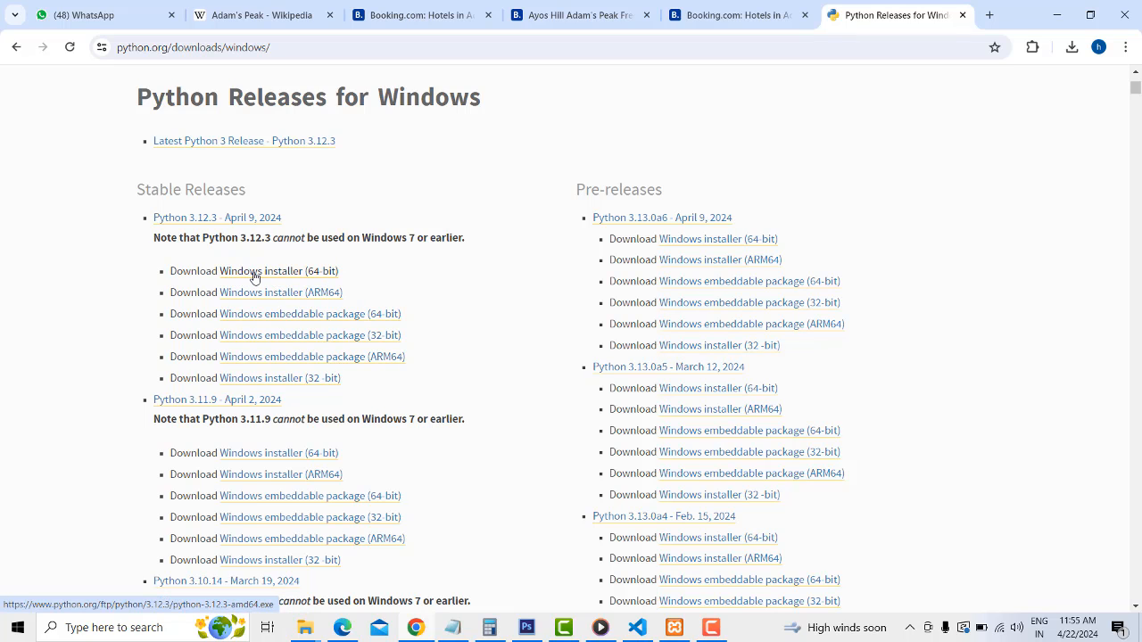
left_click(321, 282)
left_click(1074, 53)
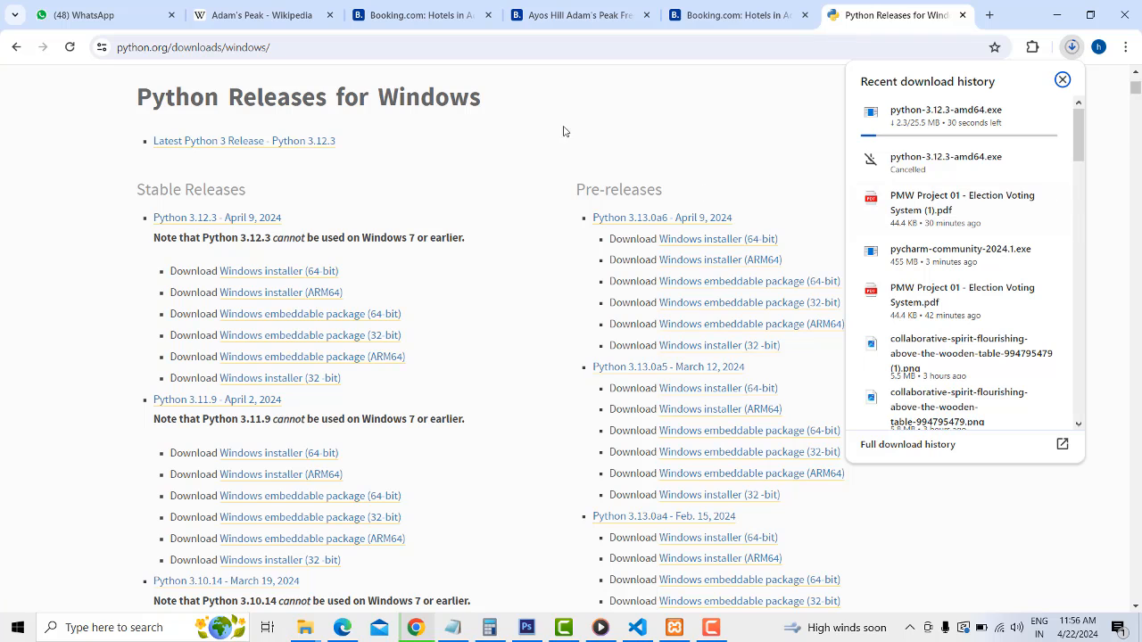
Locate the downloaded python-3.12.3-amd64 installer in its folder and launch it
left_click(15, 46)
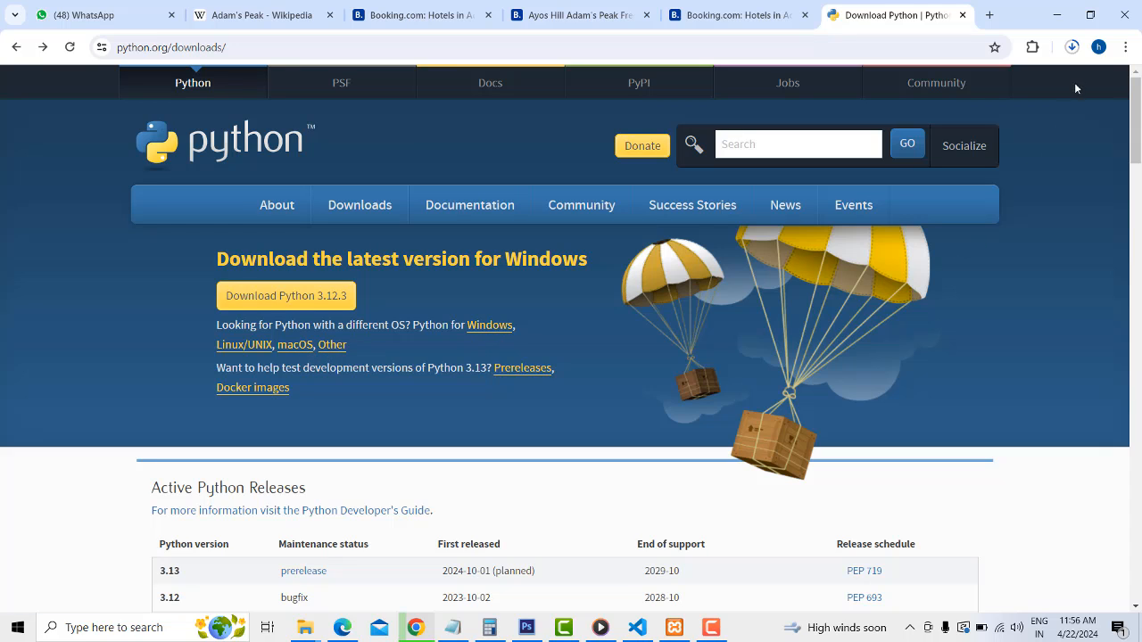
left_click(1072, 47)
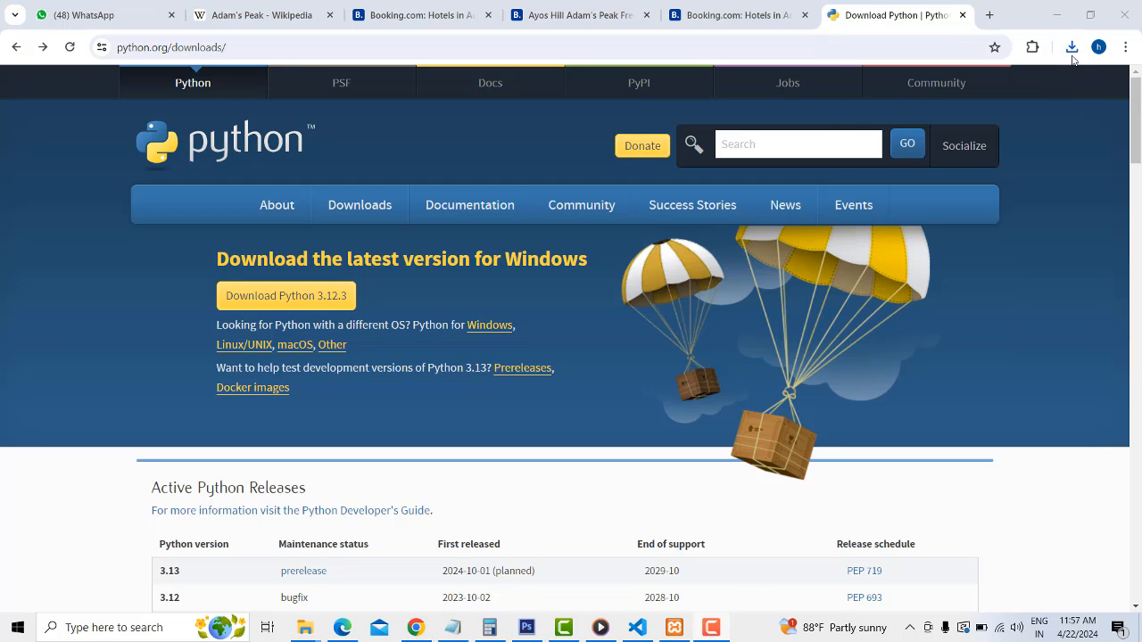
left_click(1071, 49)
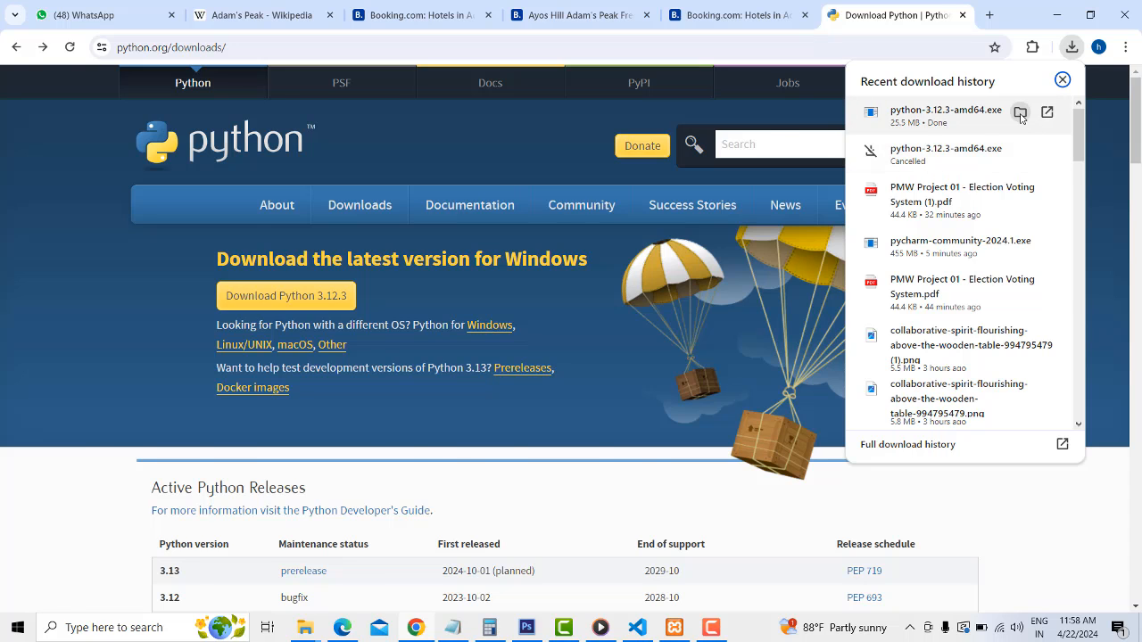
left_click(1020, 112)
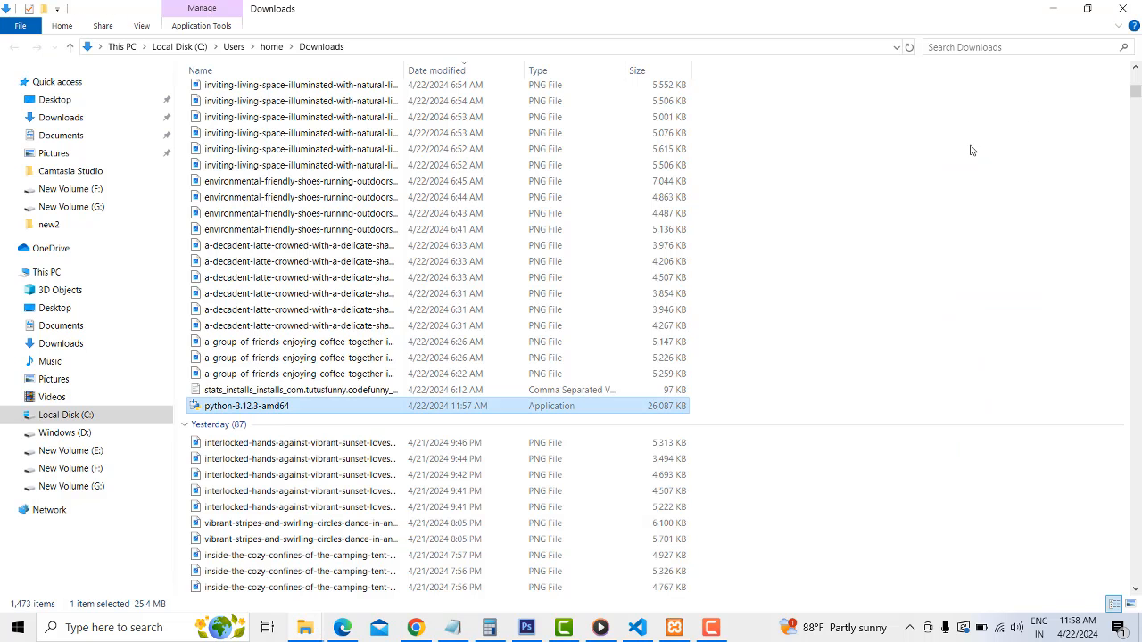
double_click(308, 409)
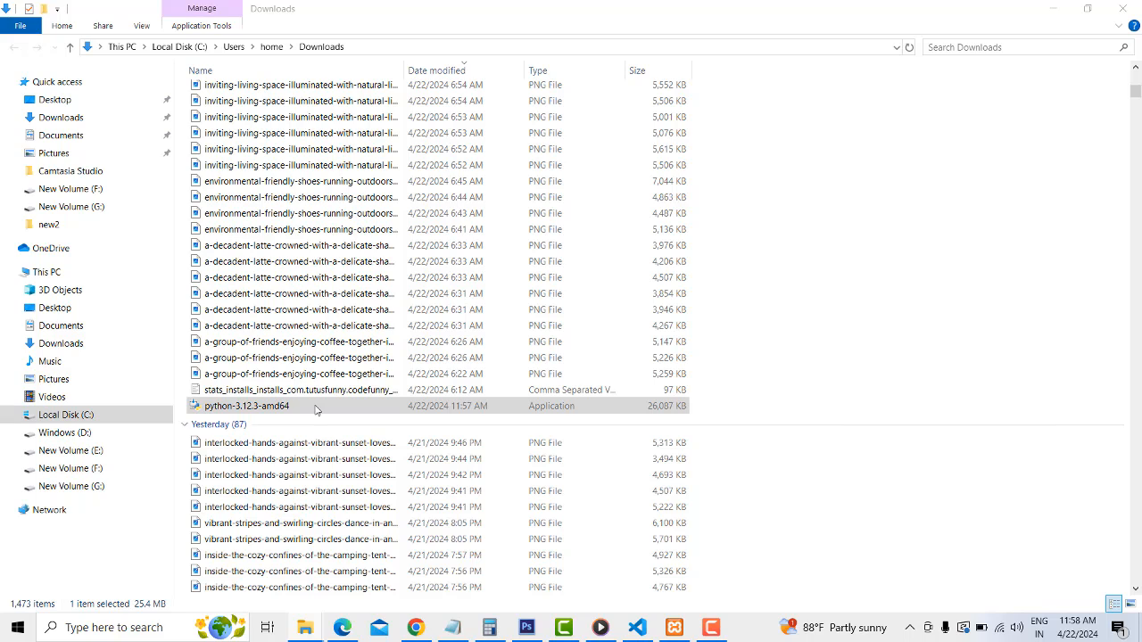
double_click(315, 410)
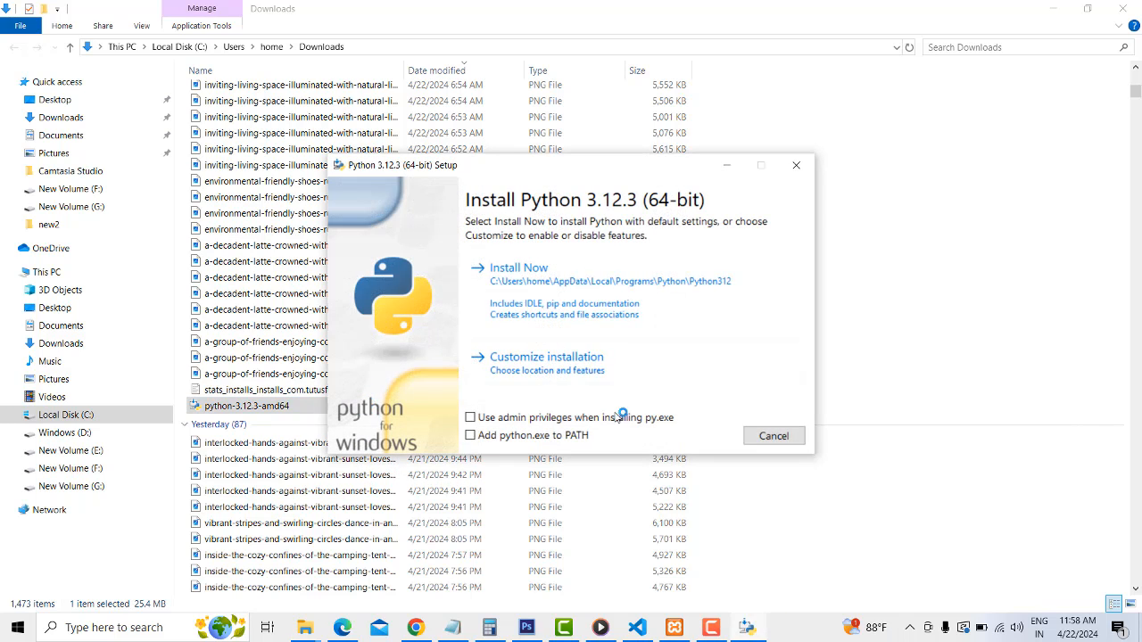
Install Python 3.12.3 (64-bit) with the default settings and close the setup wizard once it finishes
left_click(577, 287)
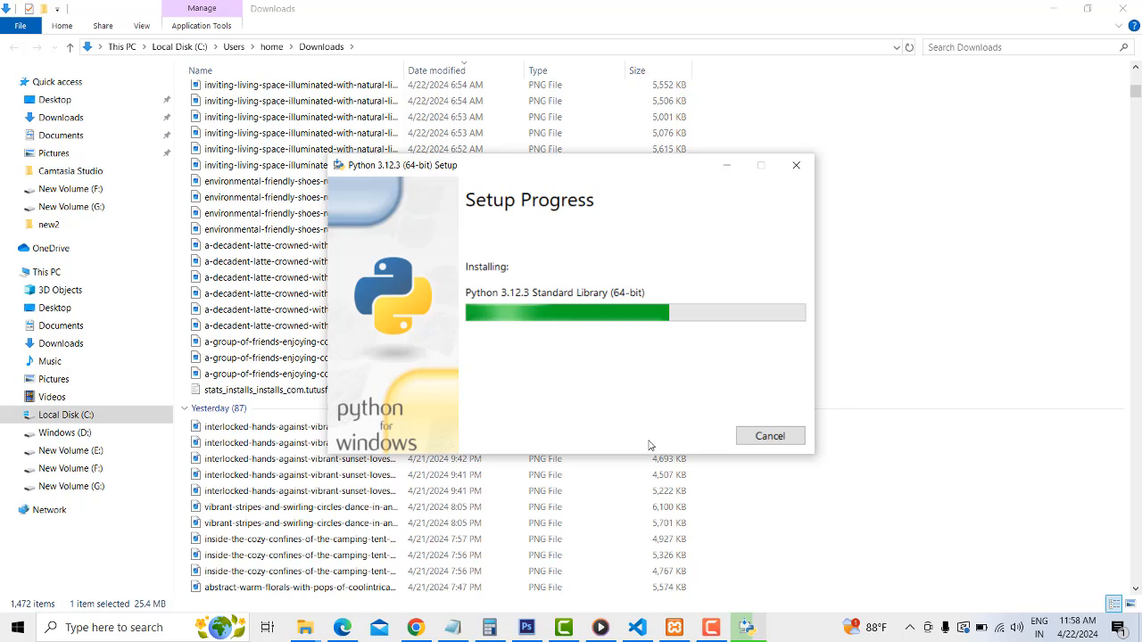
left_click(712, 627)
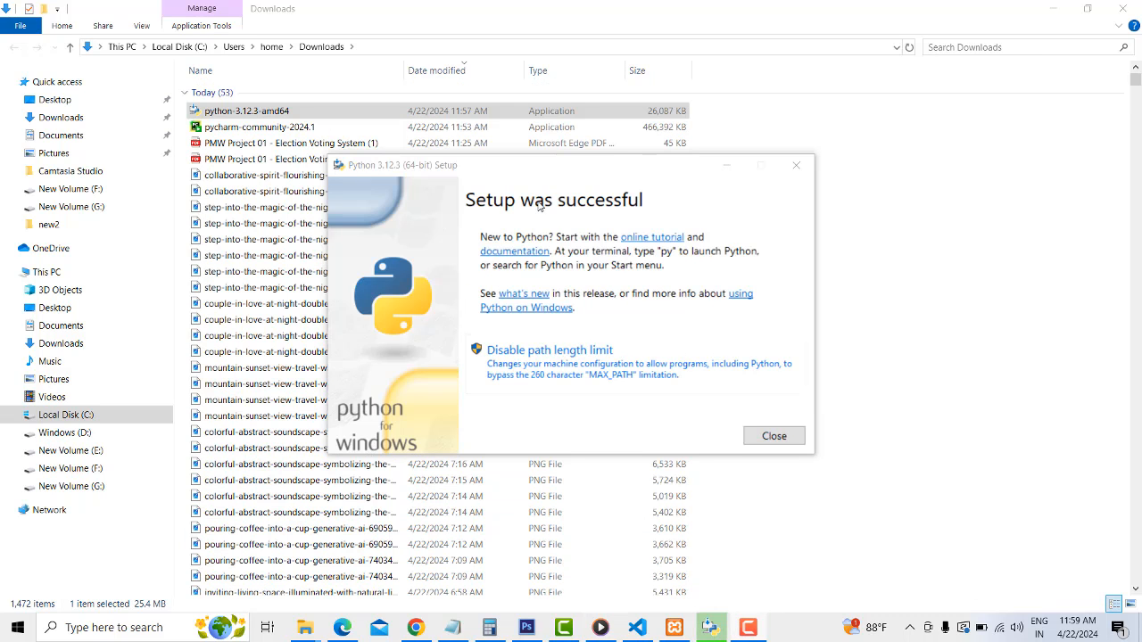
left_click(800, 435)
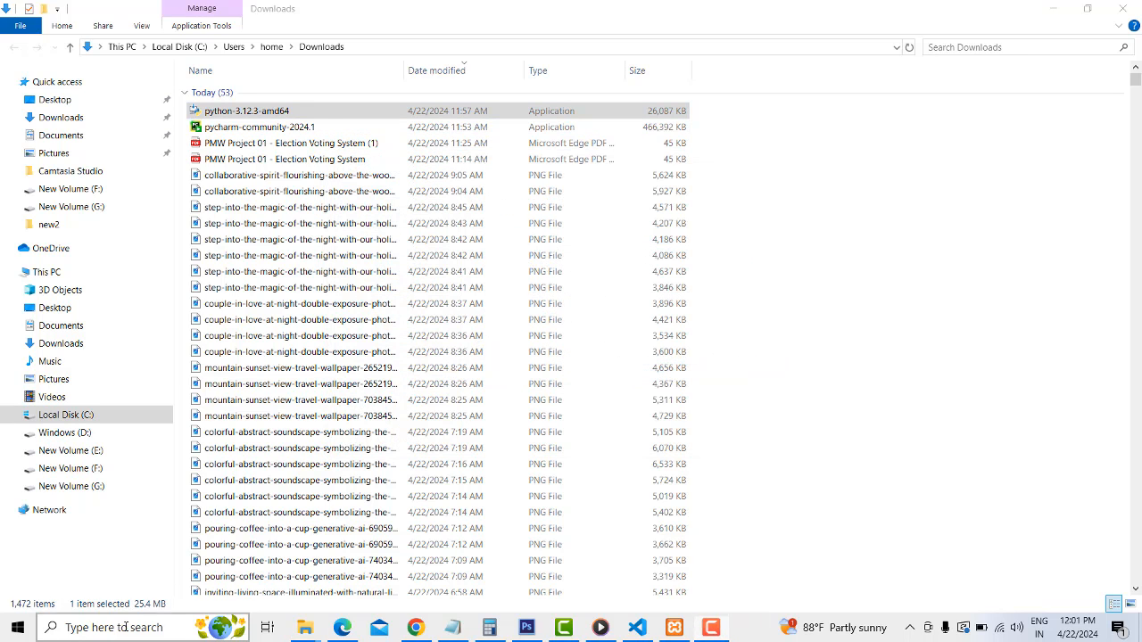
Open the Python 3.12 (64-bit) console and run print("hello") and print(4+4) to test the installation
left_click(126, 627)
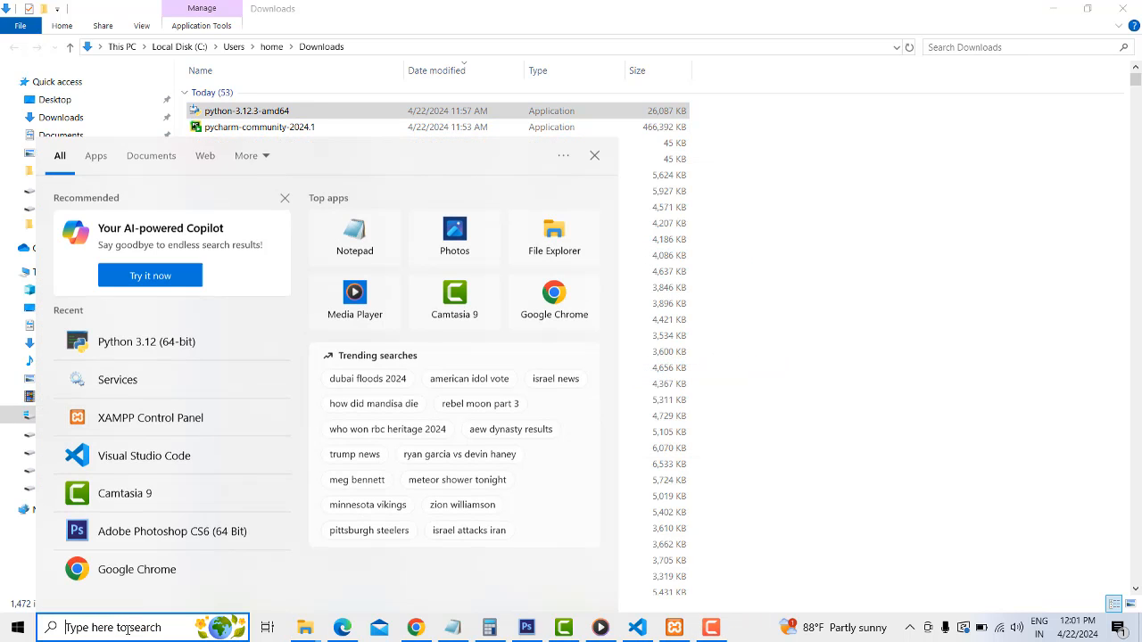
left_click(178, 348)
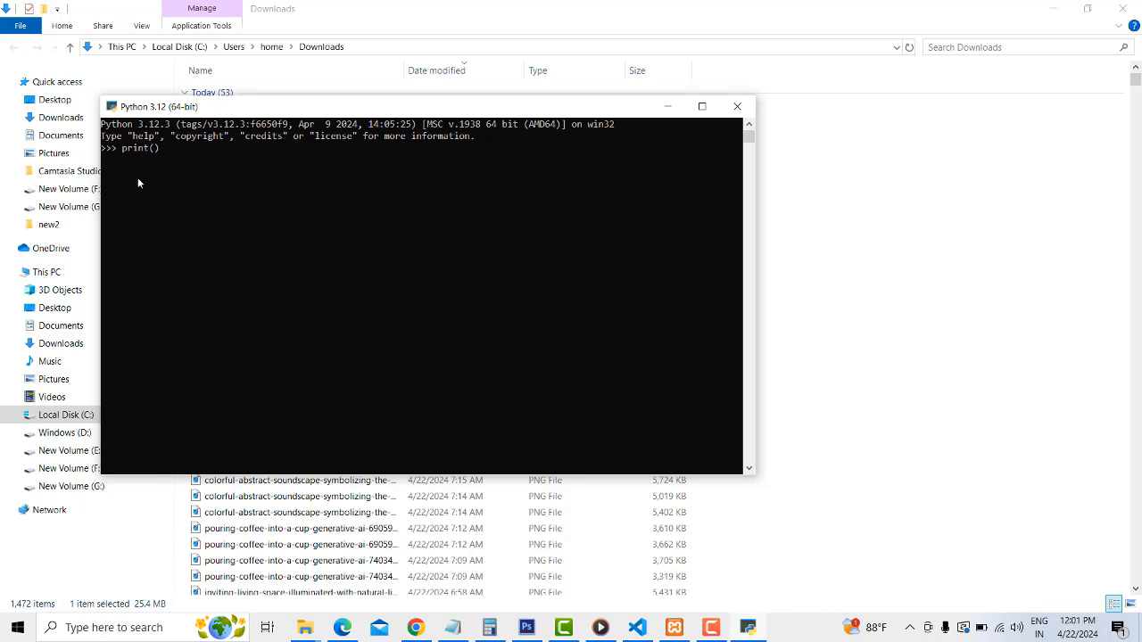
type("hello")
type("print()")
key("Left")
type("4+4")
key("Return")
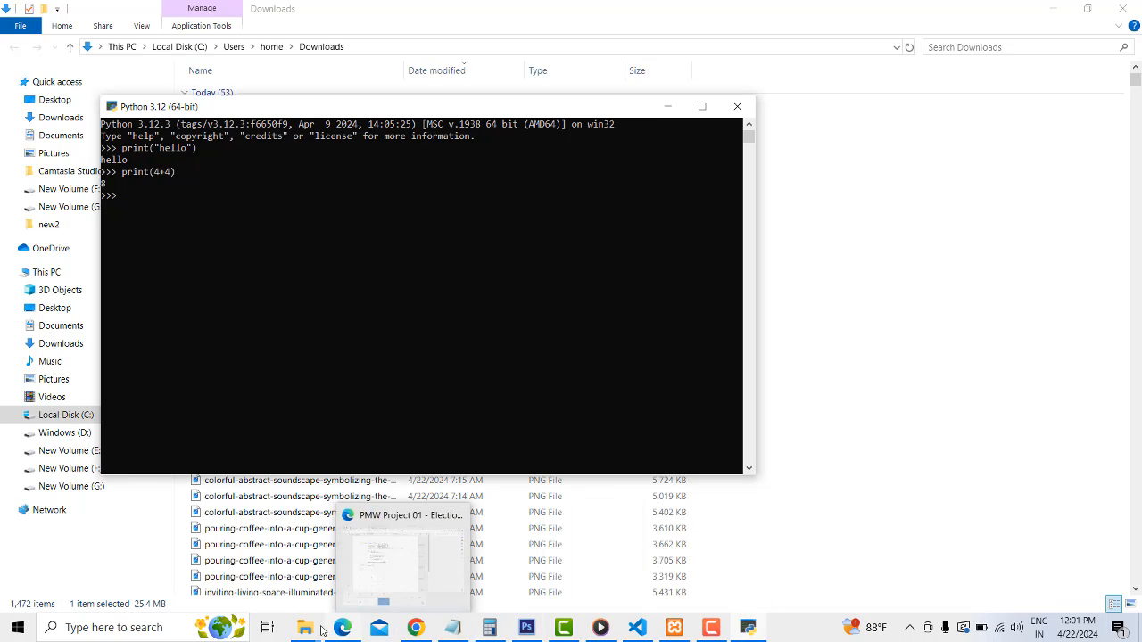
Open the Downloads folder in File Explorer and filter it to files modified on April 22, 2024
mouse_move(310, 629)
left_click(249, 575)
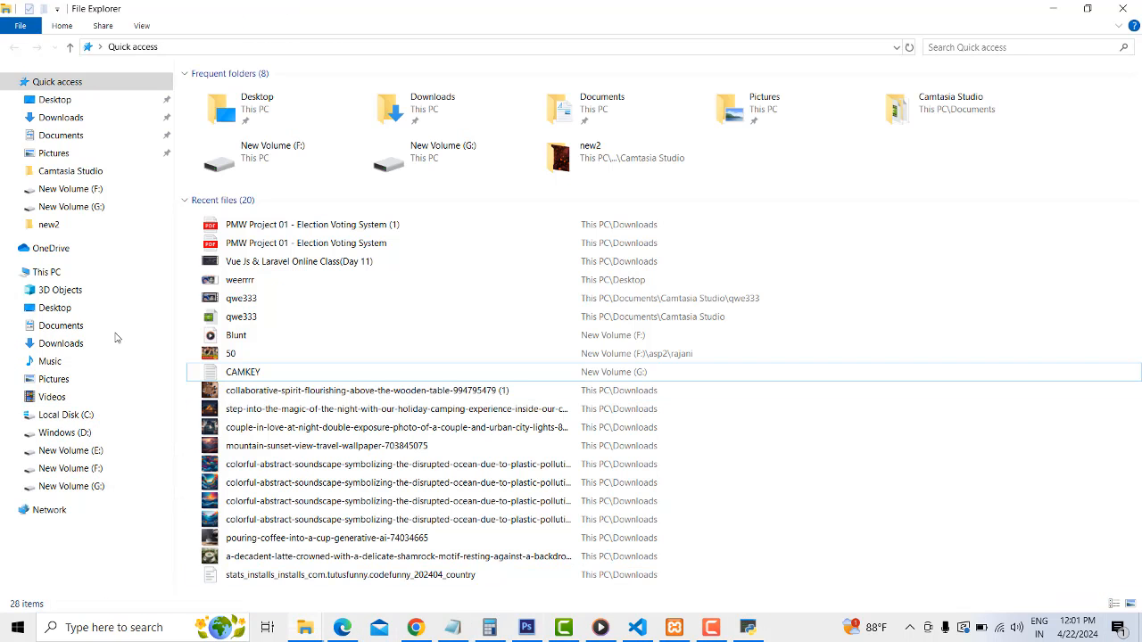
left_click(62, 344)
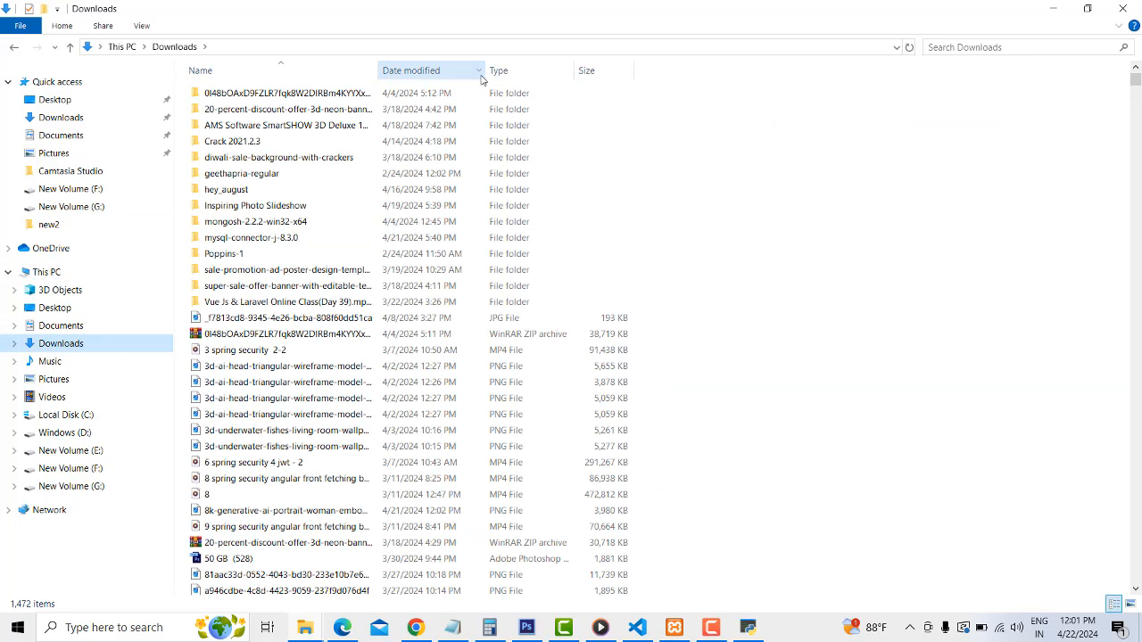
left_click(479, 71)
left_click(549, 177)
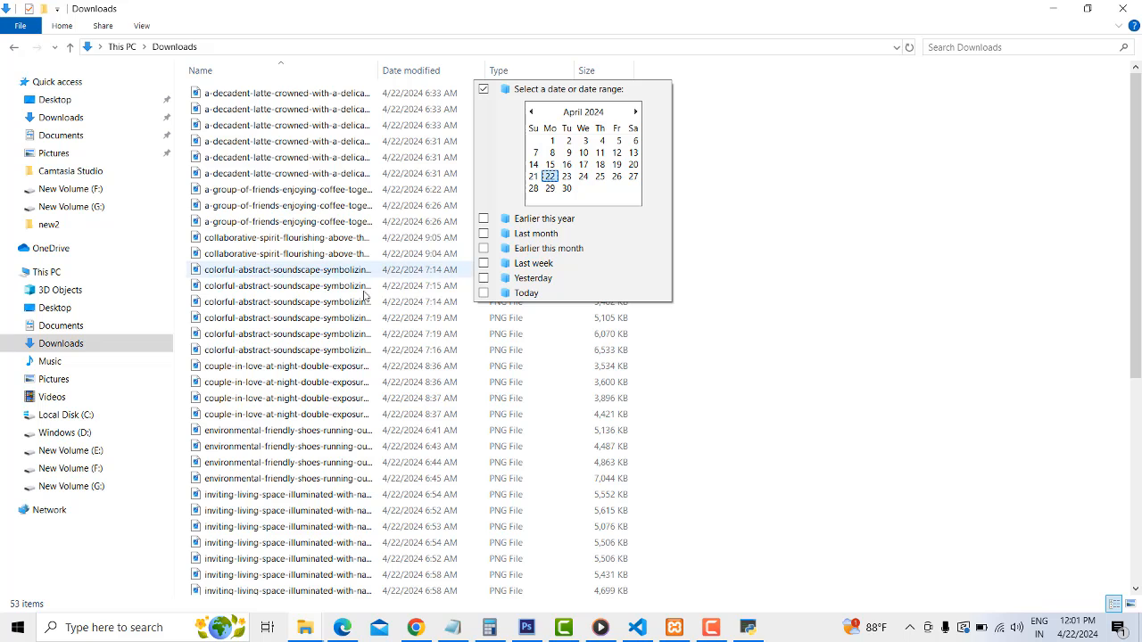
left_click(375, 335)
Launch the pycharm-community-2024.1 installer from the filtered Downloads list
scroll(379, 336, "down", 6)
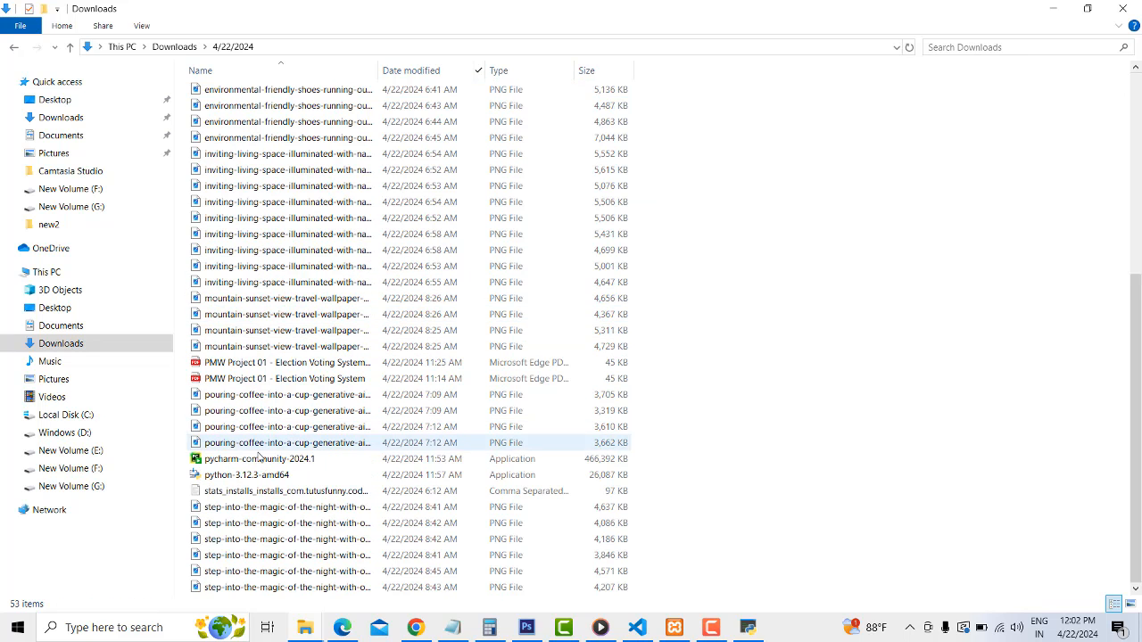
left_click(253, 459)
double_click(212, 461)
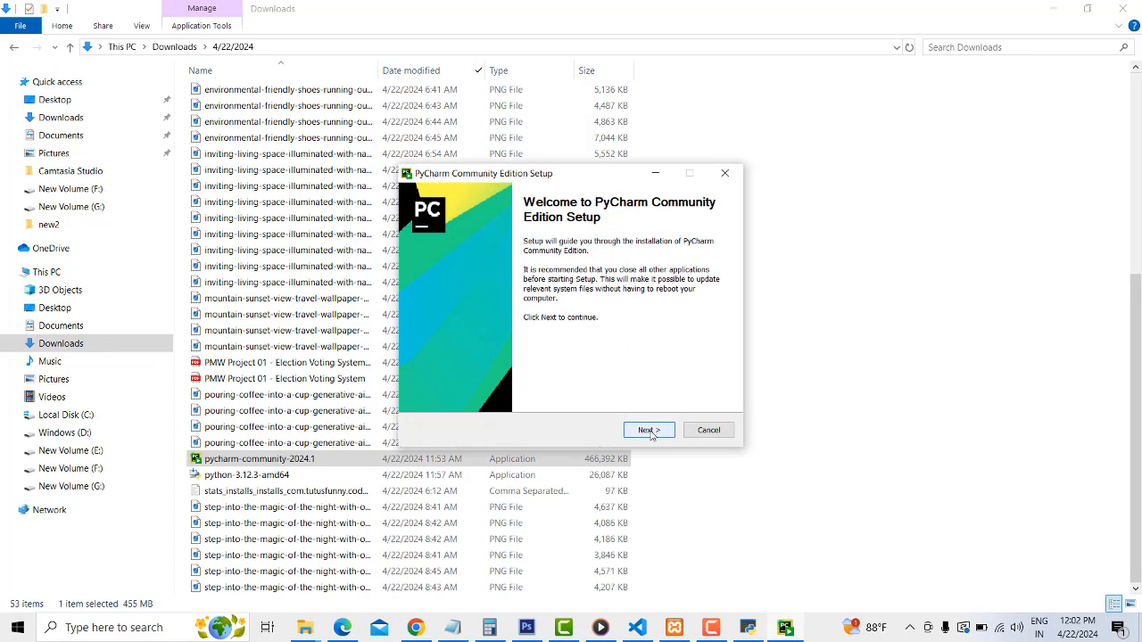
Install PyCharm Community Edition in the default destination with no extra options and the JetBrains Start Menu folder, and finish without running it
left_click(648, 430)
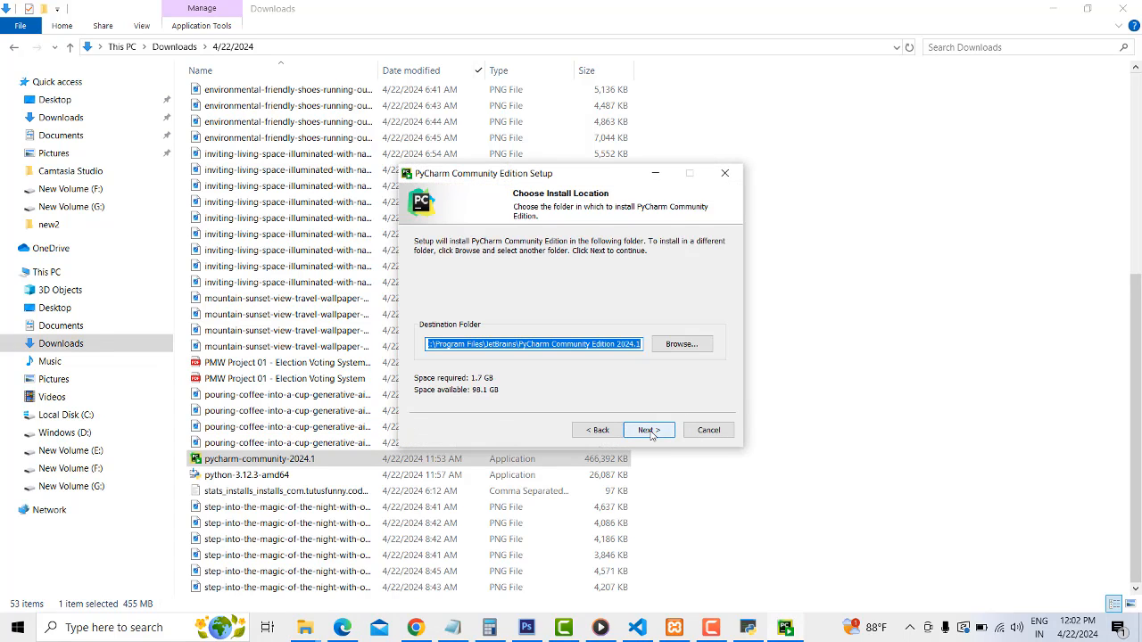
left_click(429, 345)
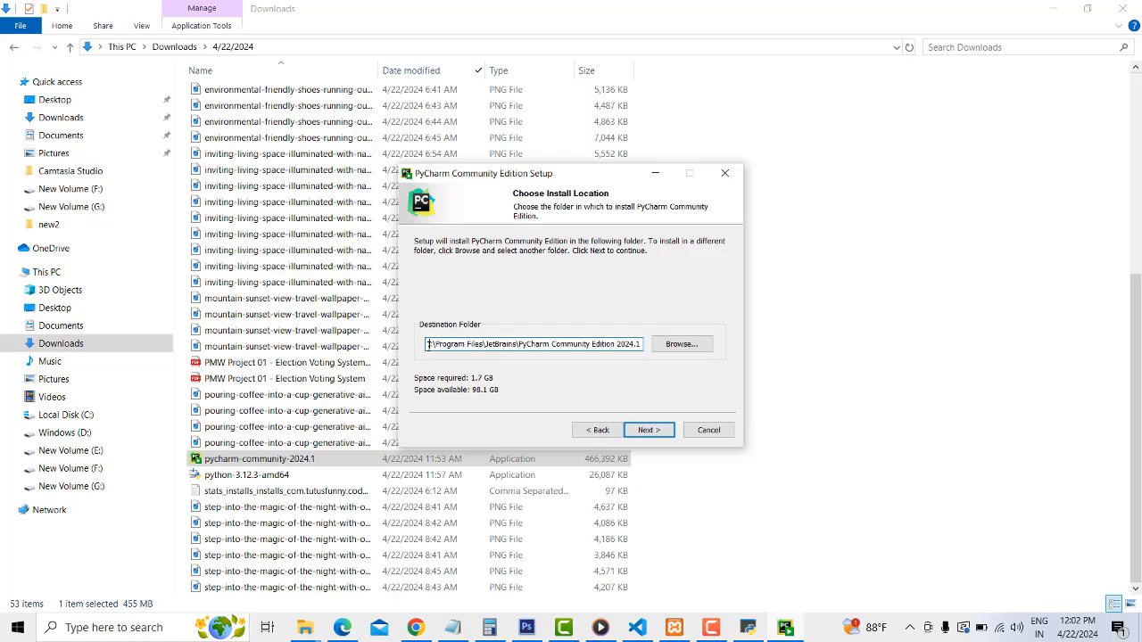
left_click(649, 431)
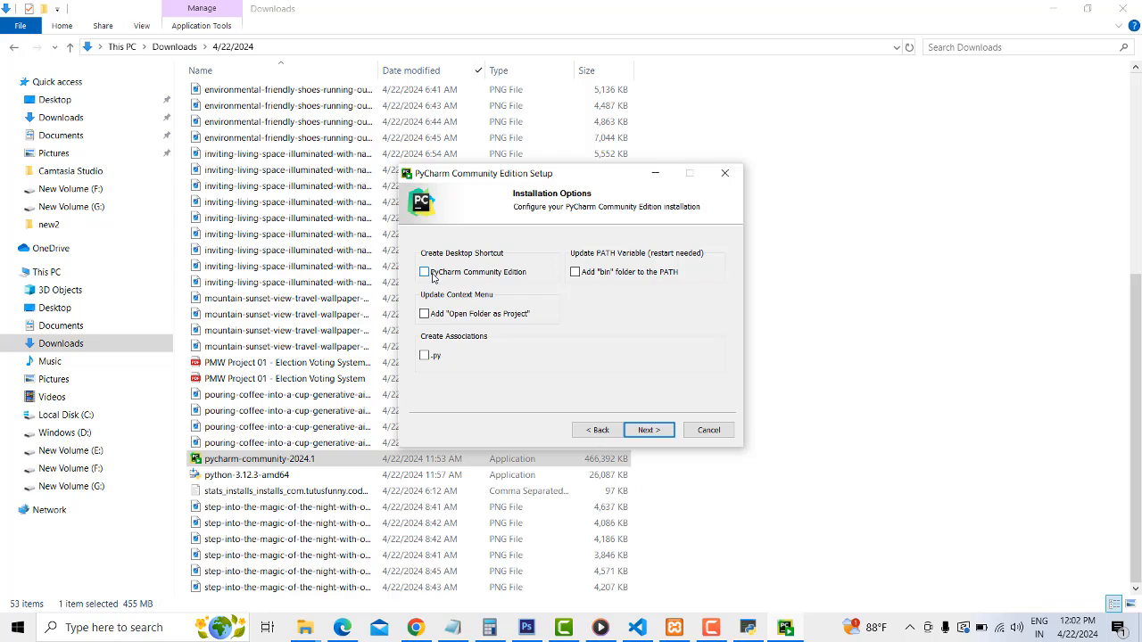
left_click(650, 431)
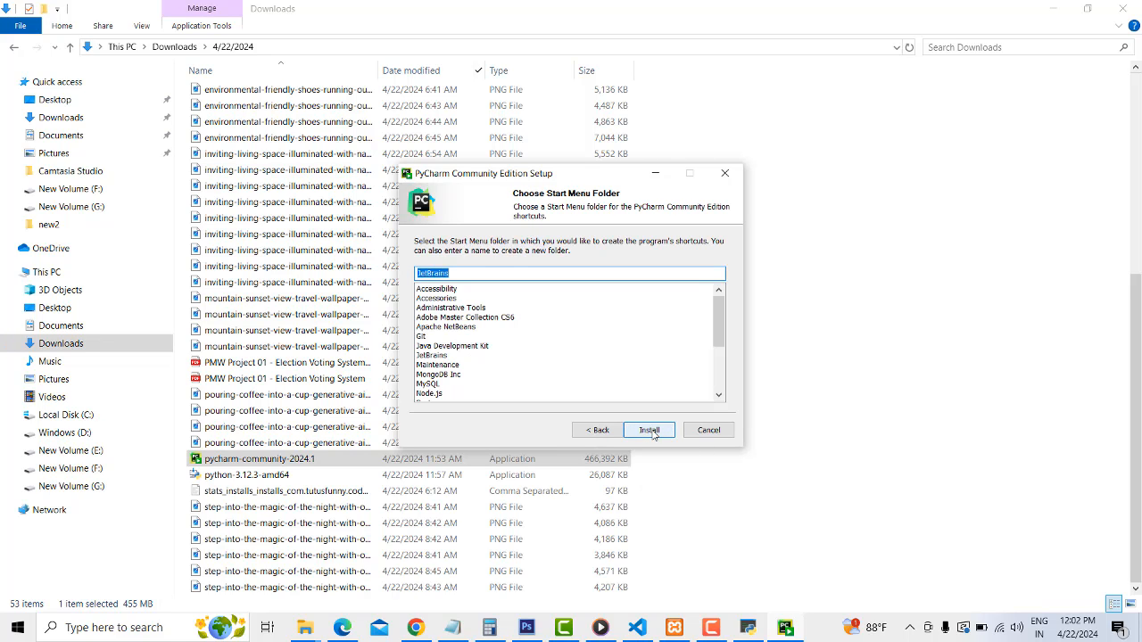
left_click(649, 430)
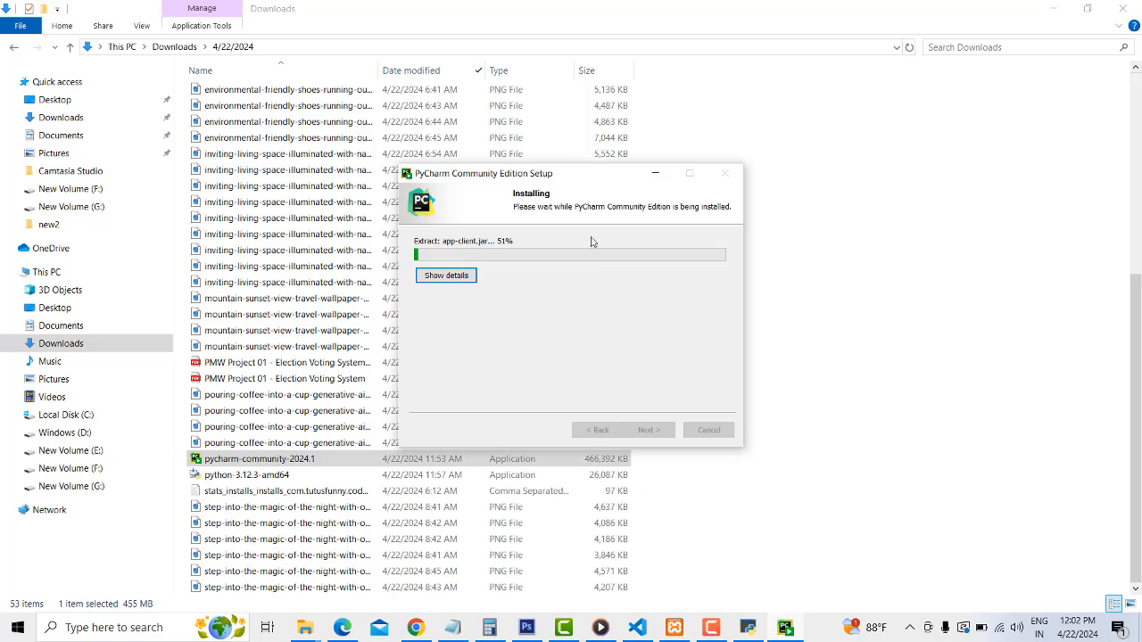
left_click(711, 628)
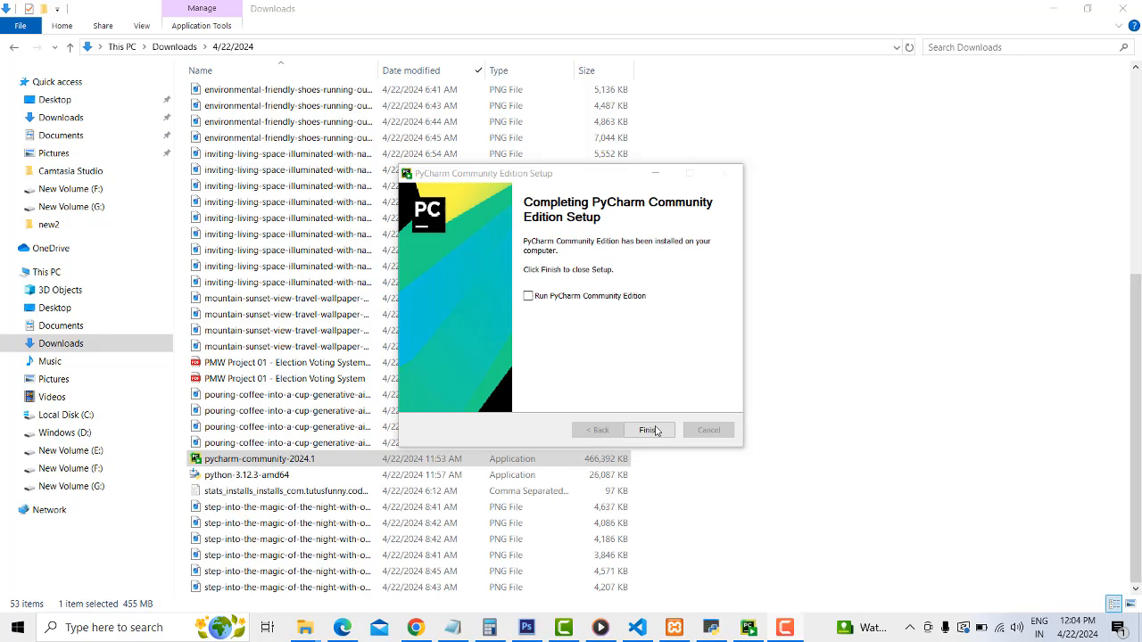
left_click(649, 430)
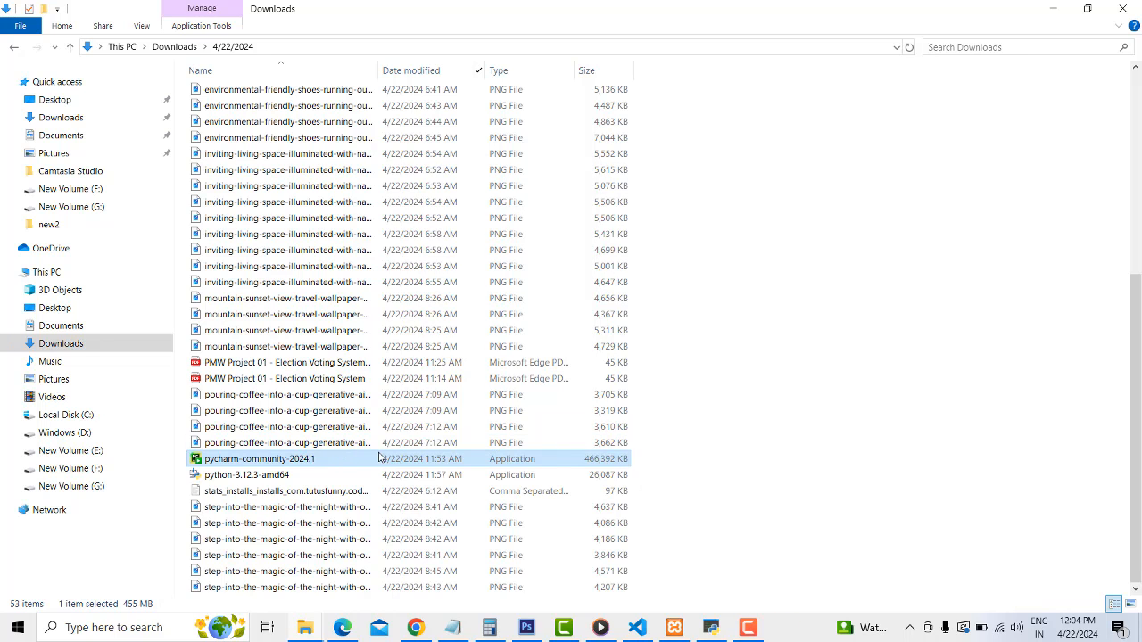
Find PyCharm Community Edition 2024.1 with a Windows search for py, launch it and accept the user agreement
left_click(98, 627)
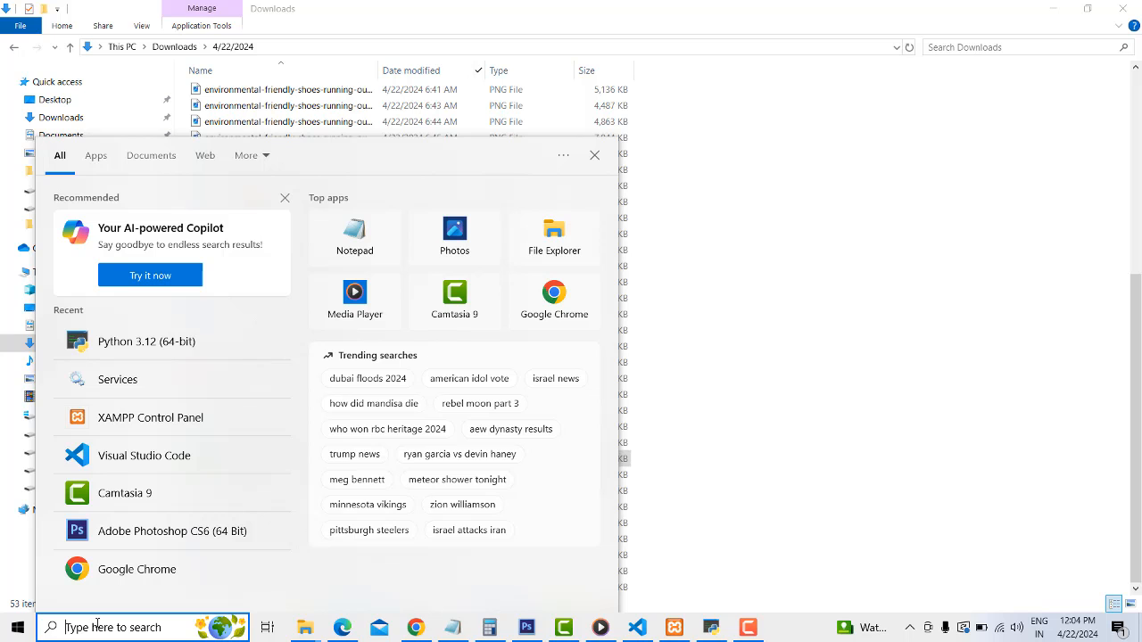
type("py")
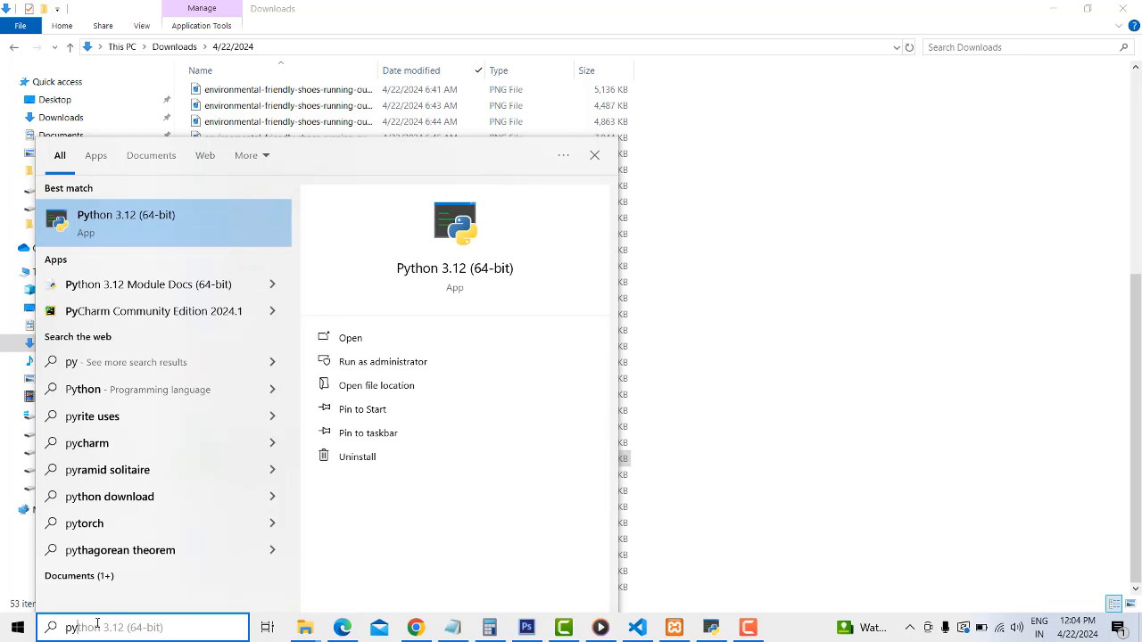
left_click(138, 311)
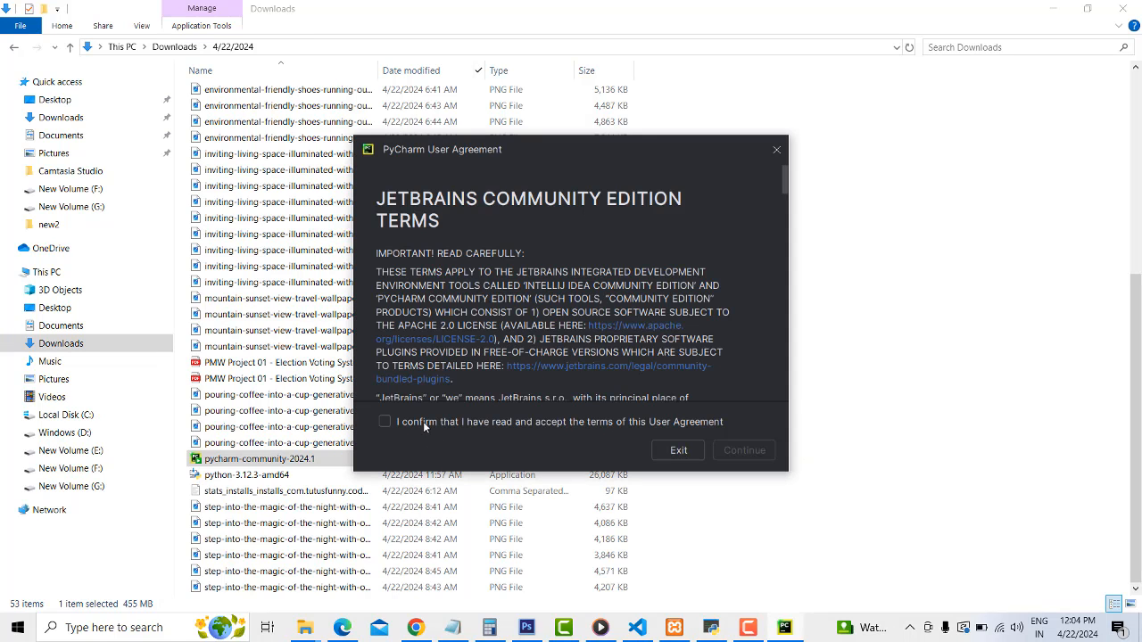
left_click(423, 421)
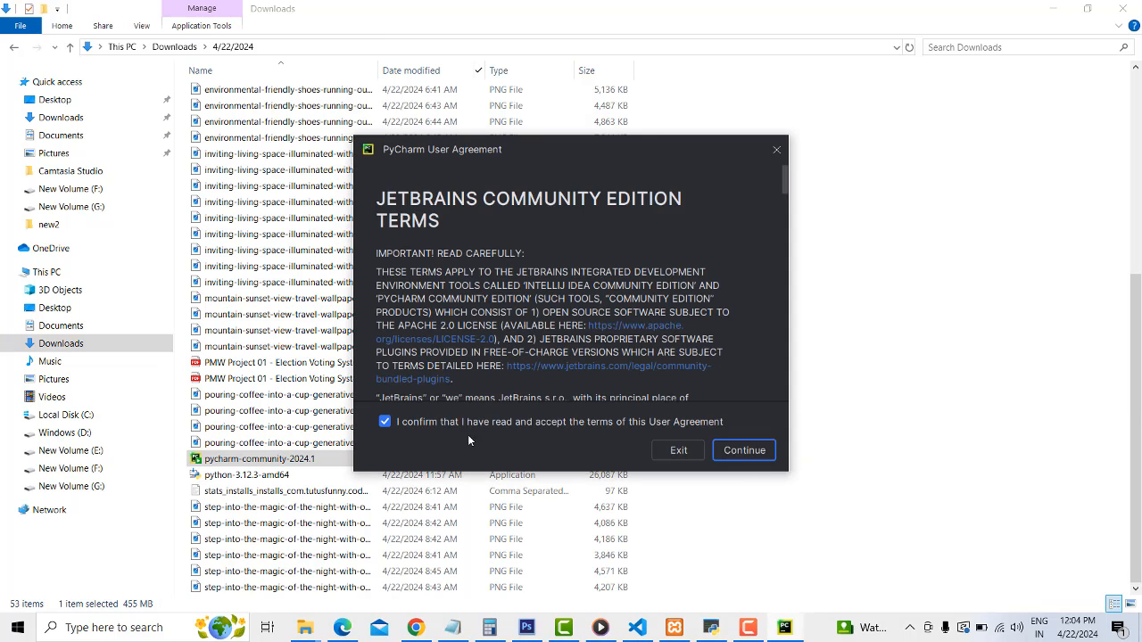
left_click(733, 451)
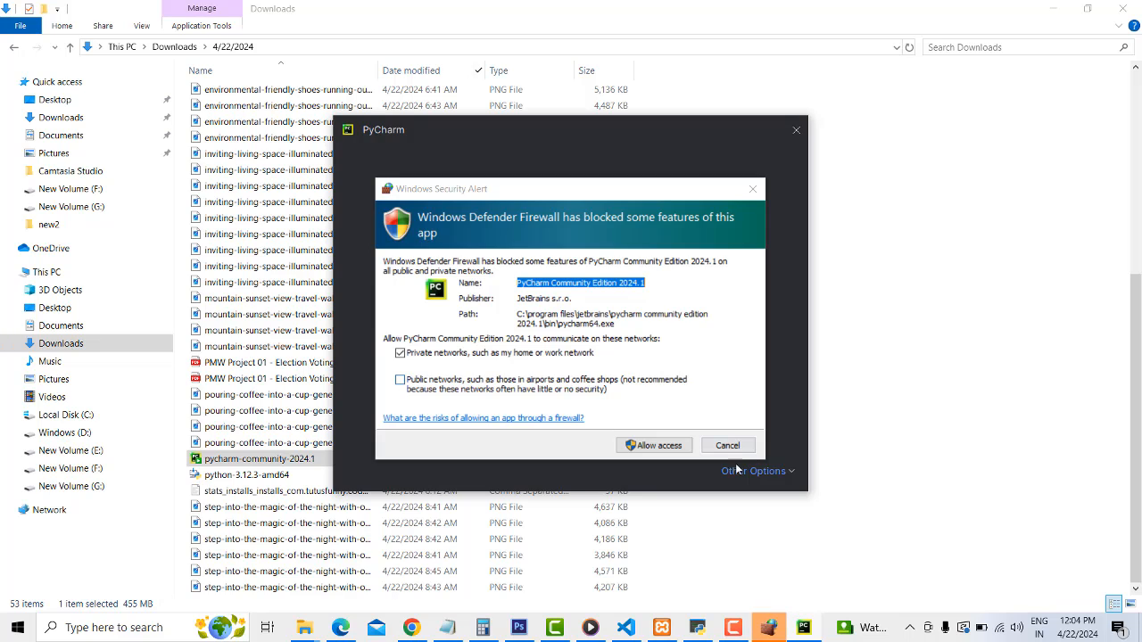
Allow PyCharm through the firewall on private networks and import the UI theme, keymap, plugins and recent projects from Visual Studio Code
left_click(674, 449)
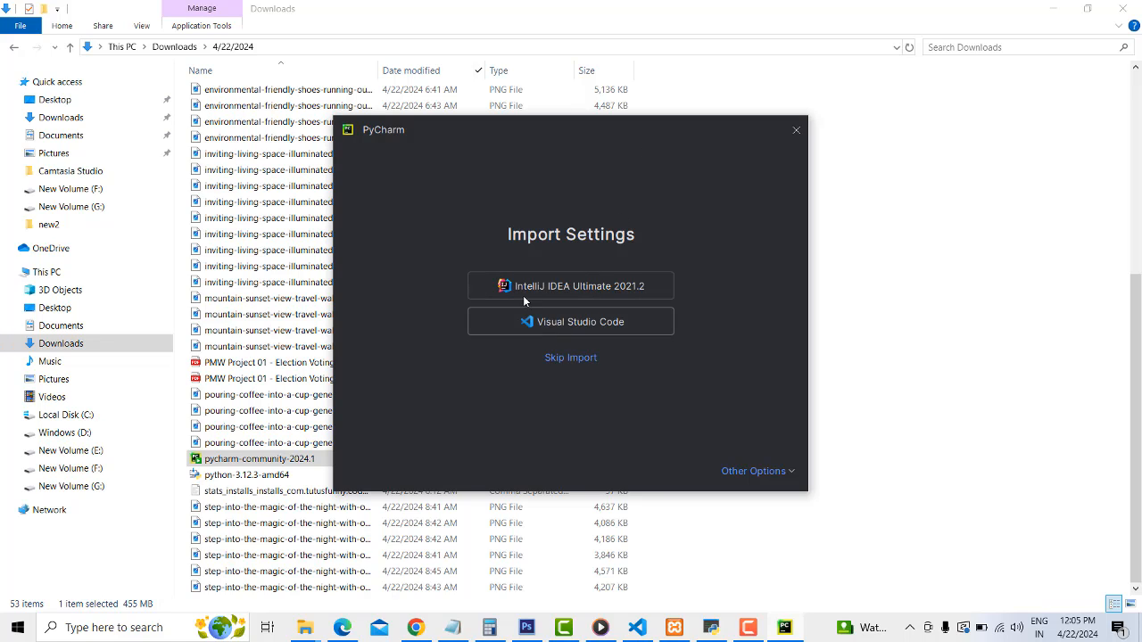
left_click(561, 325)
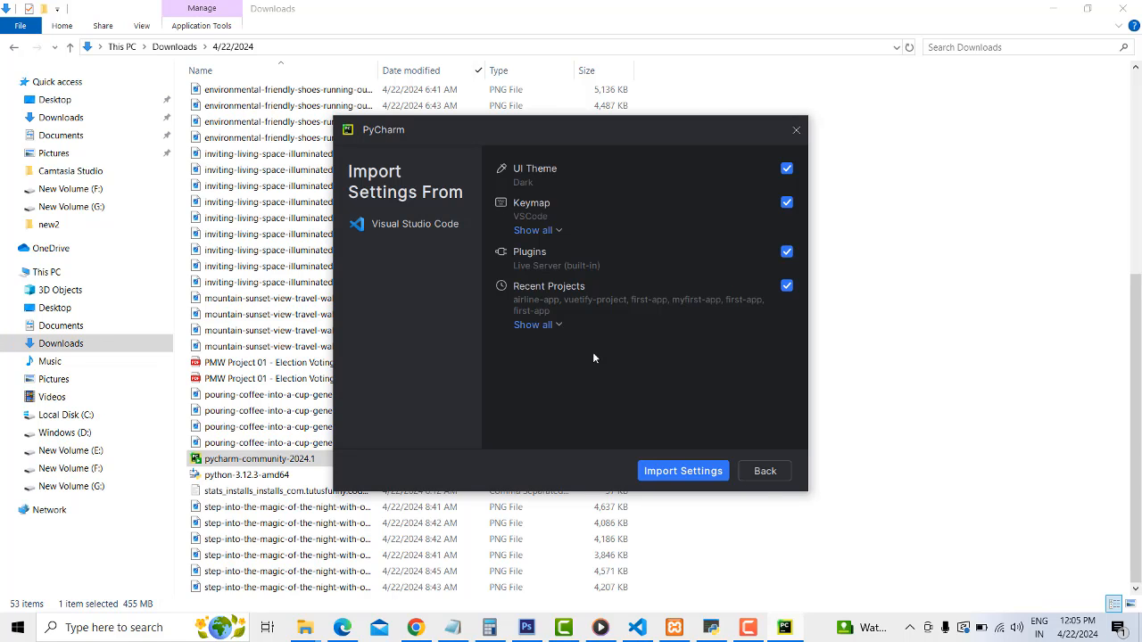
left_click(683, 478)
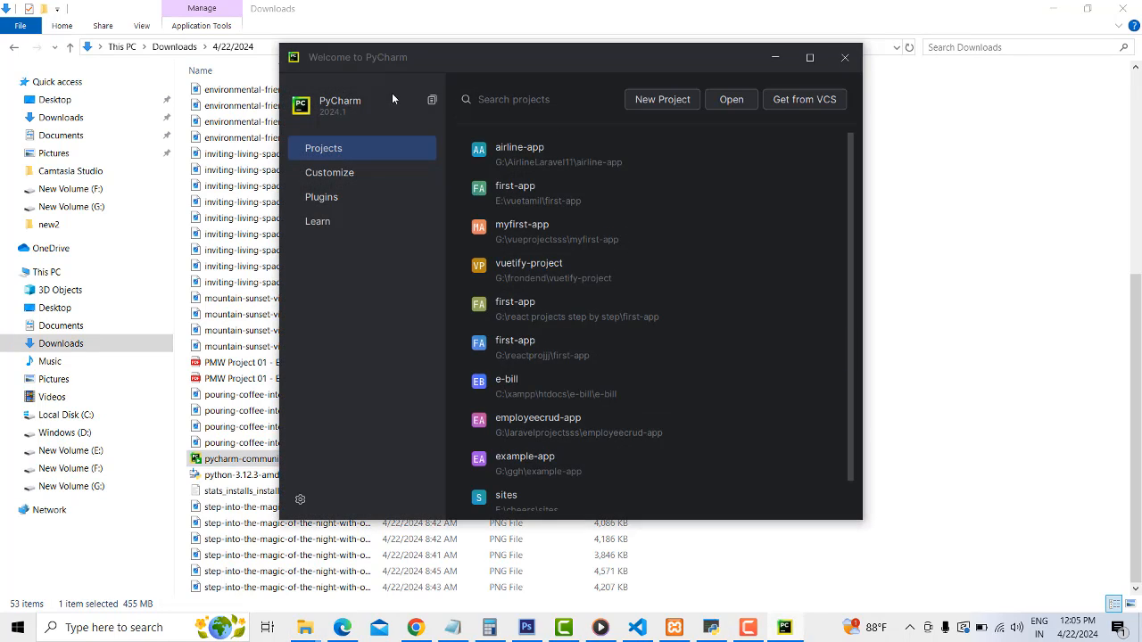
Maximize the welcome window and create a Pure Python project named pythonProject with a project venv based on Python312
left_click(809, 57)
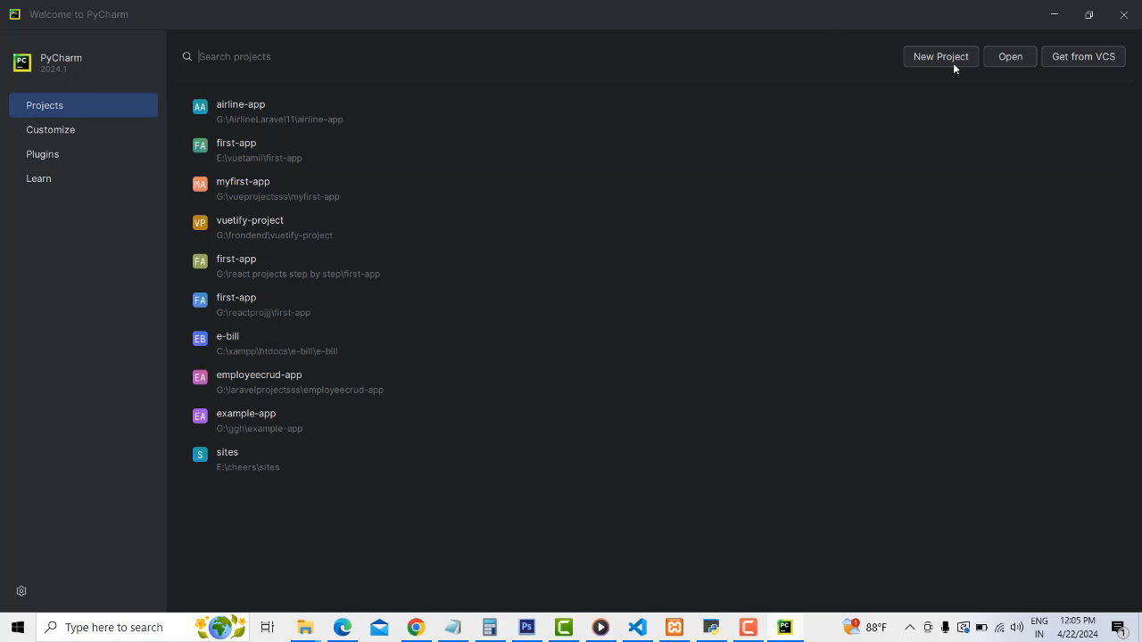
left_click(941, 56)
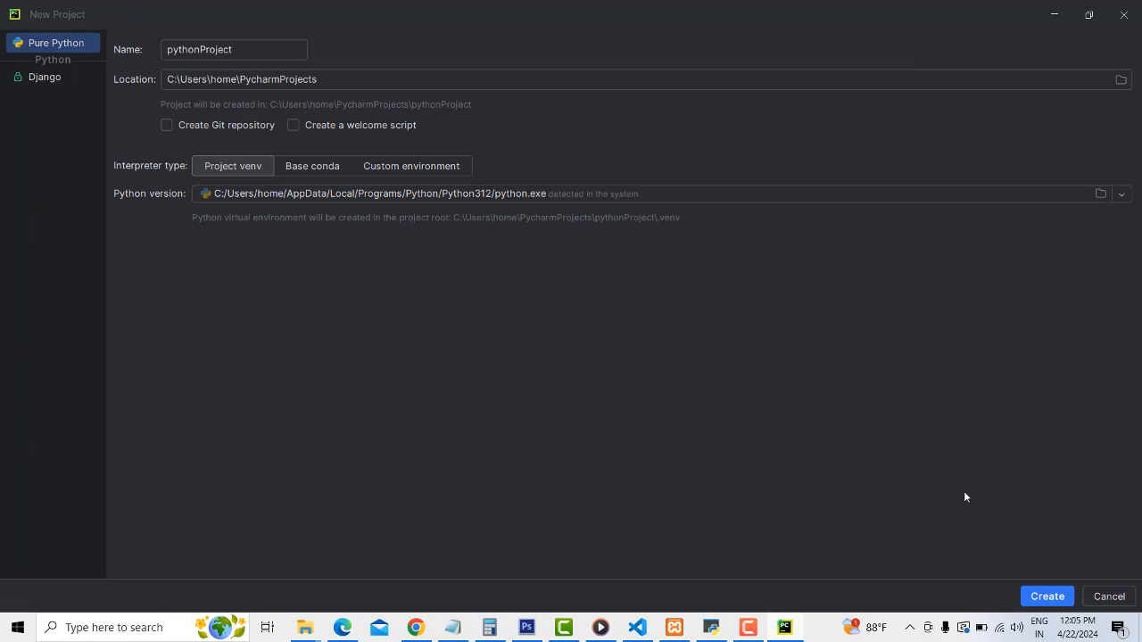
left_click(1043, 596)
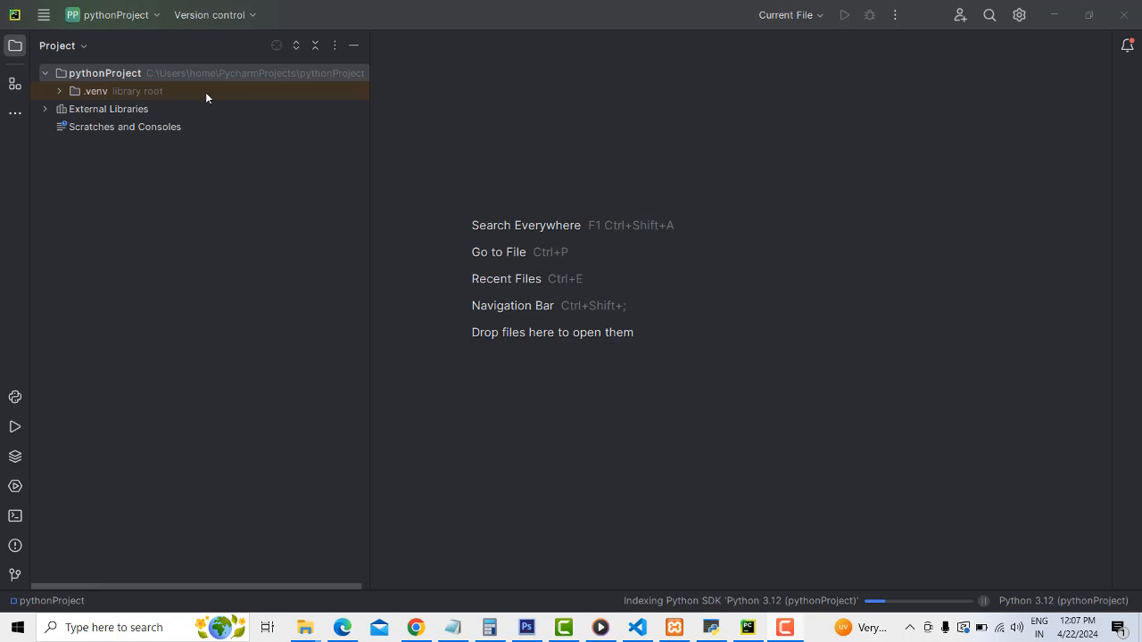
Narrow the project tree and expand pythonProject to show the contents of its .venv folder
left_click_drag(369, 168, 306, 170)
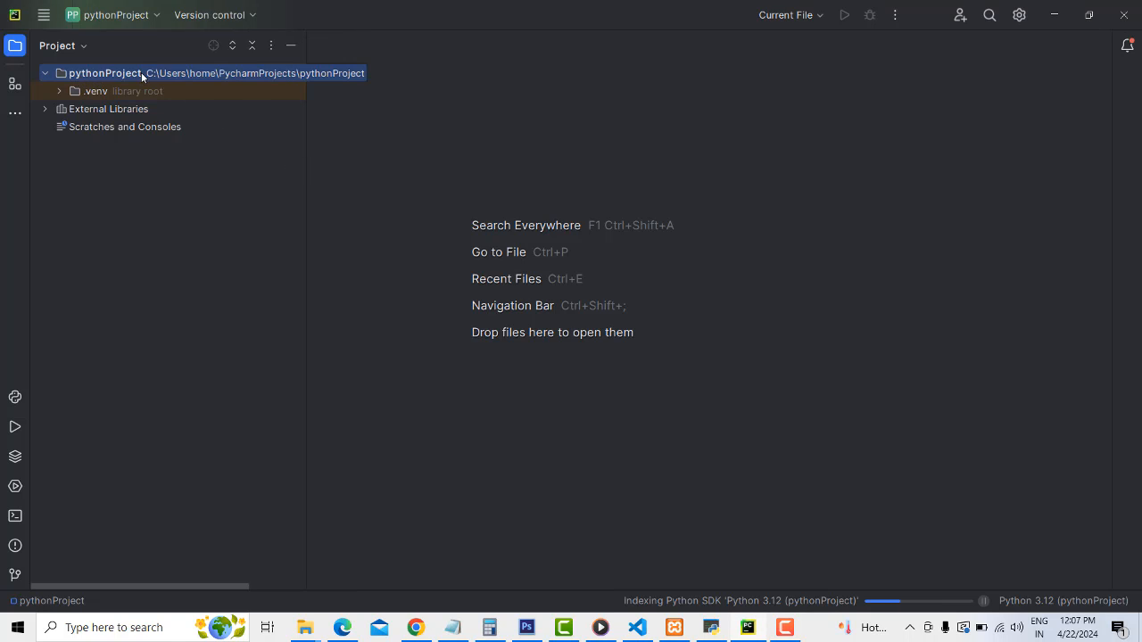
left_click(44, 75)
left_click(47, 77)
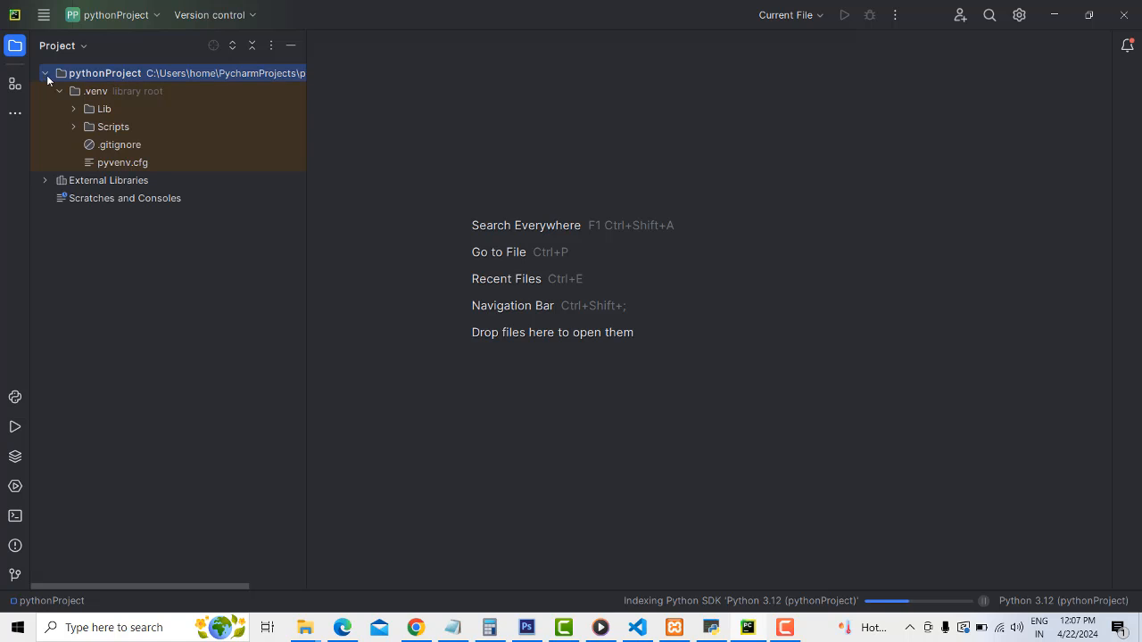
left_click(45, 75)
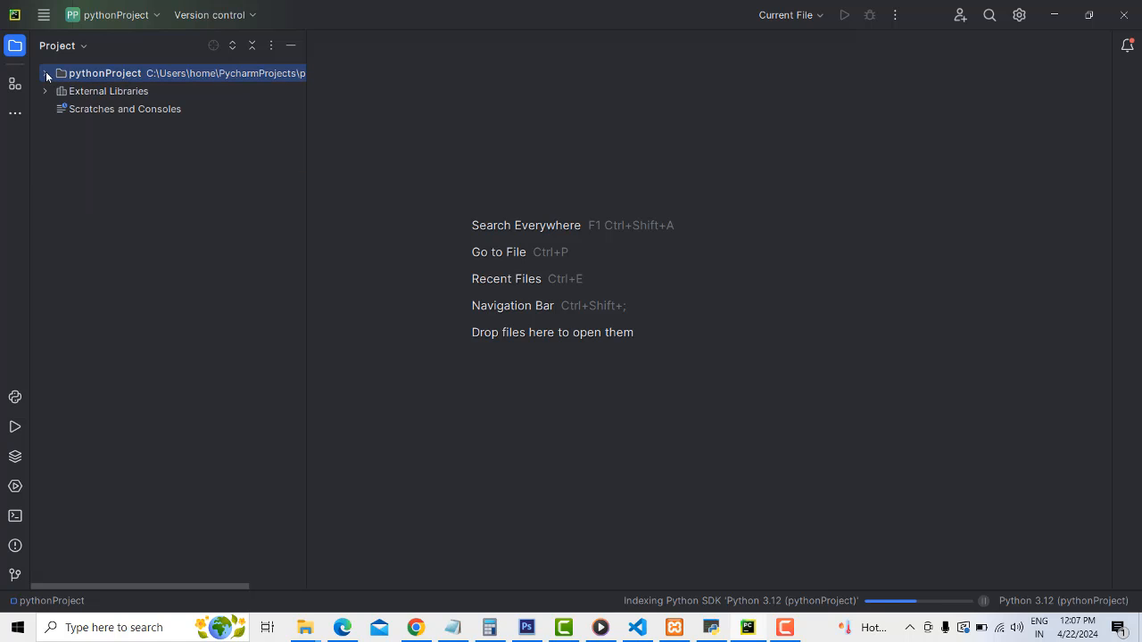
left_click(45, 75)
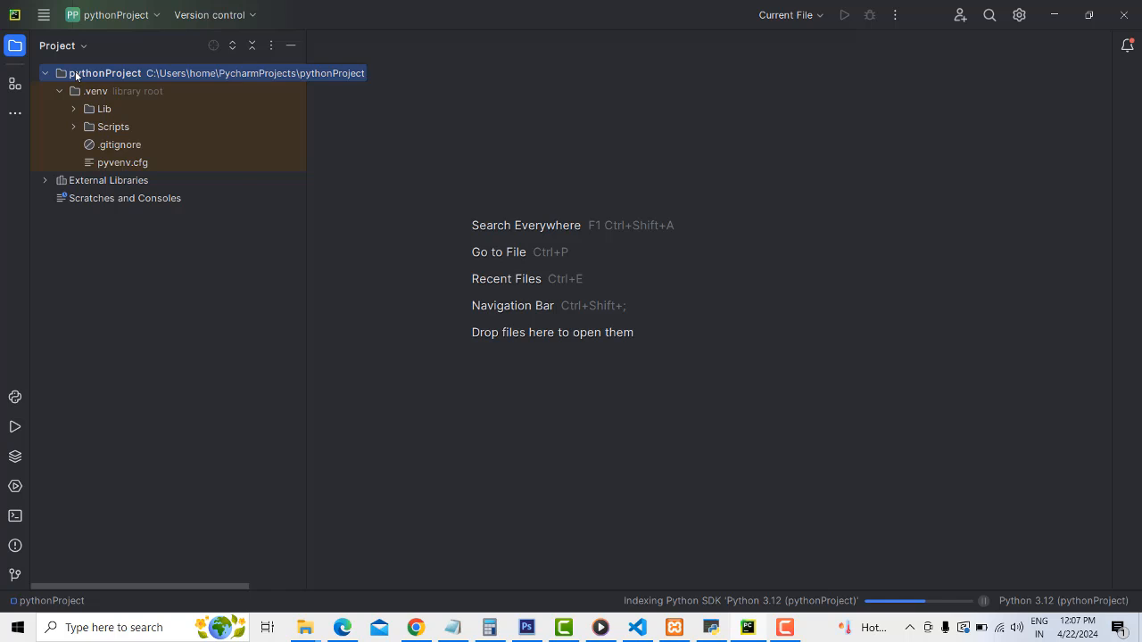
Create a new Python file named FirstApp in the pythonProject root folder
right_click(77, 76)
mouse_move(114, 82)
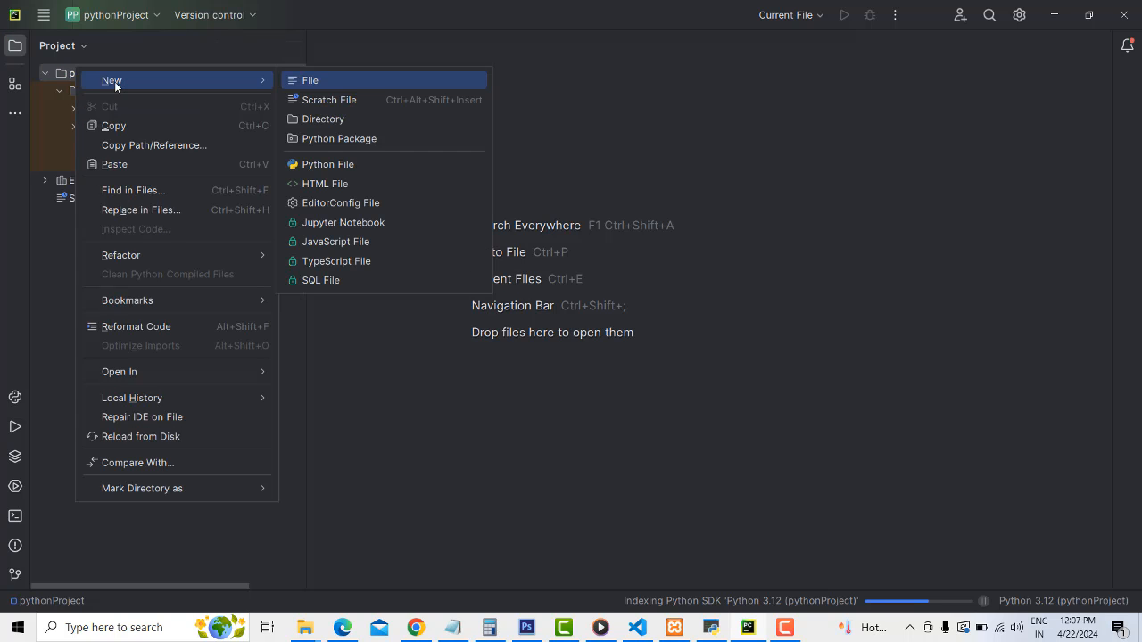
left_click(356, 169)
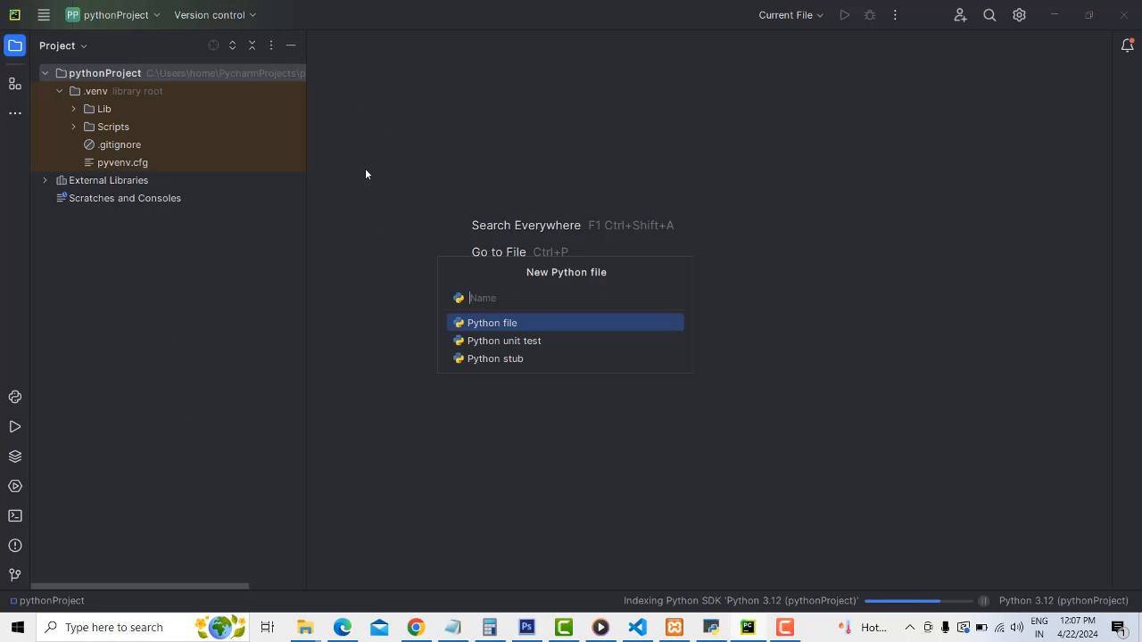
type("Fi")
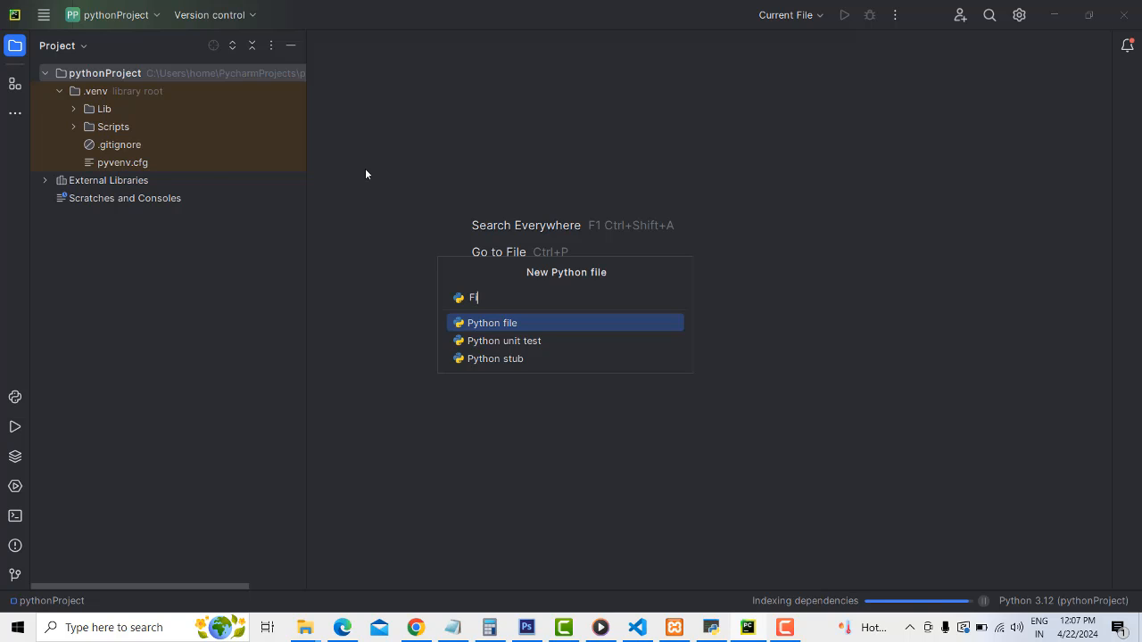
type("rstApp")
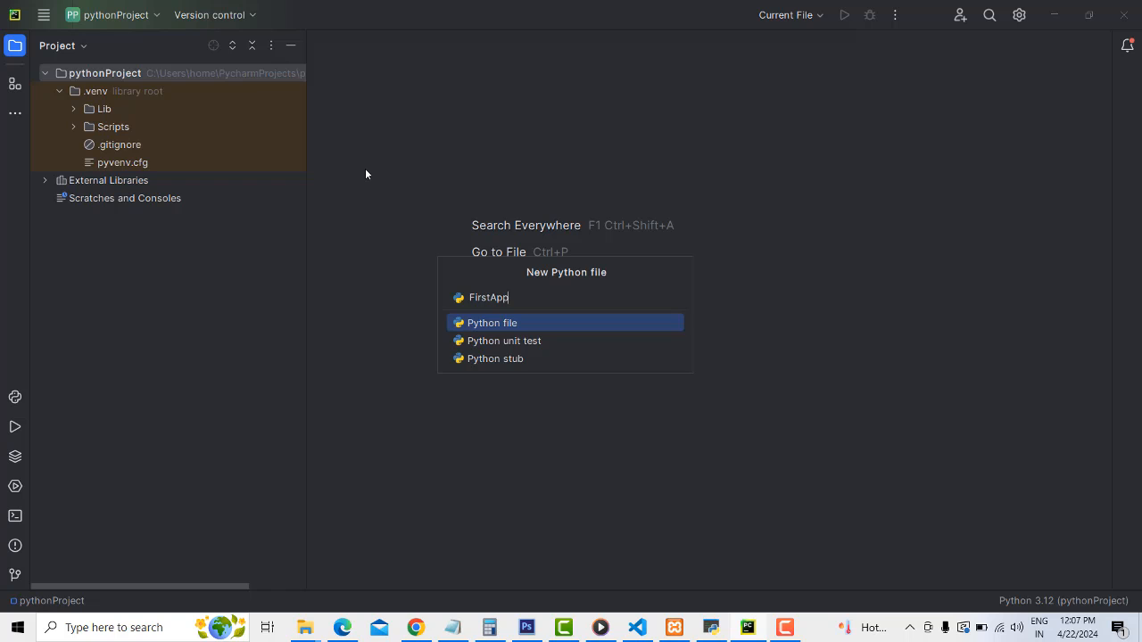
key("Return")
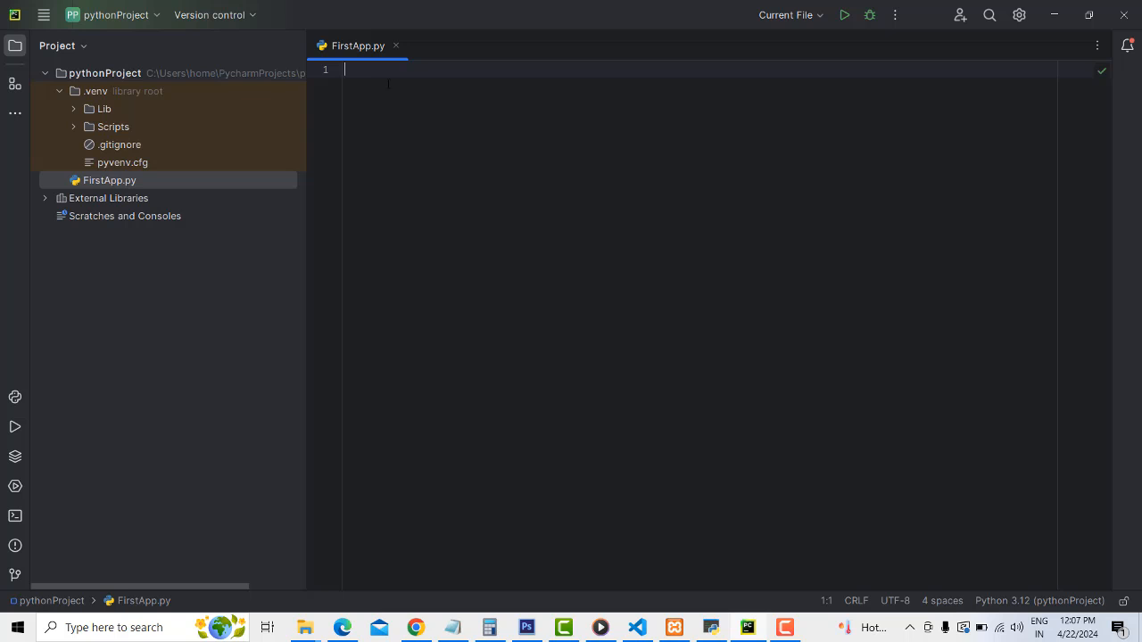
Write print("hello") on the first line of FirstApp.py, run the file and highlight its output
type("print")
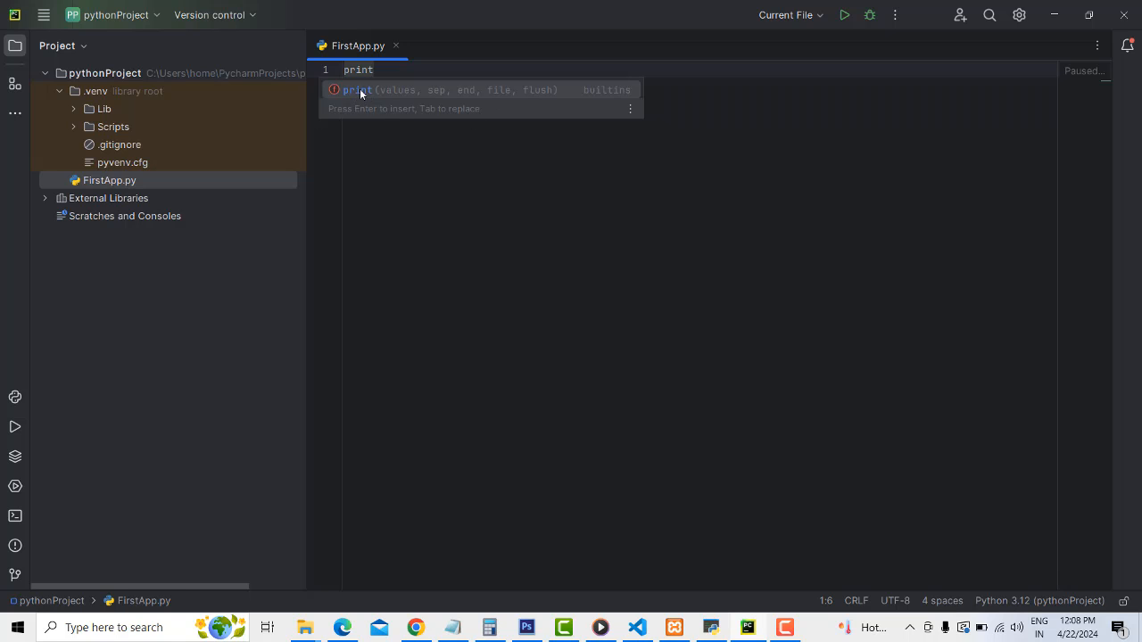
left_click(364, 89)
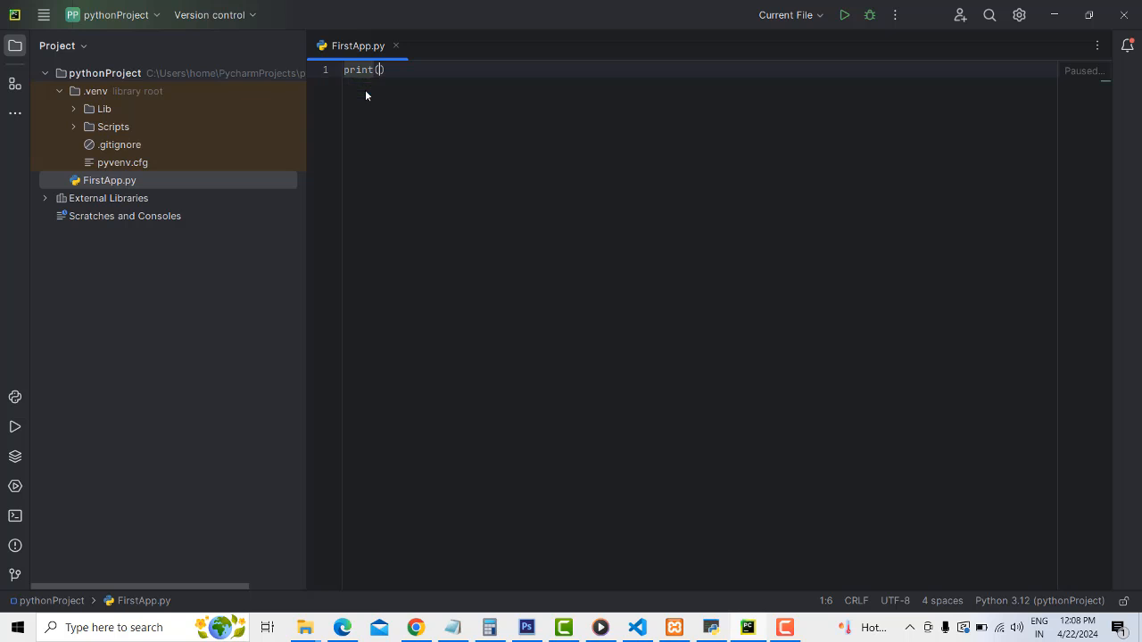
type("\"")
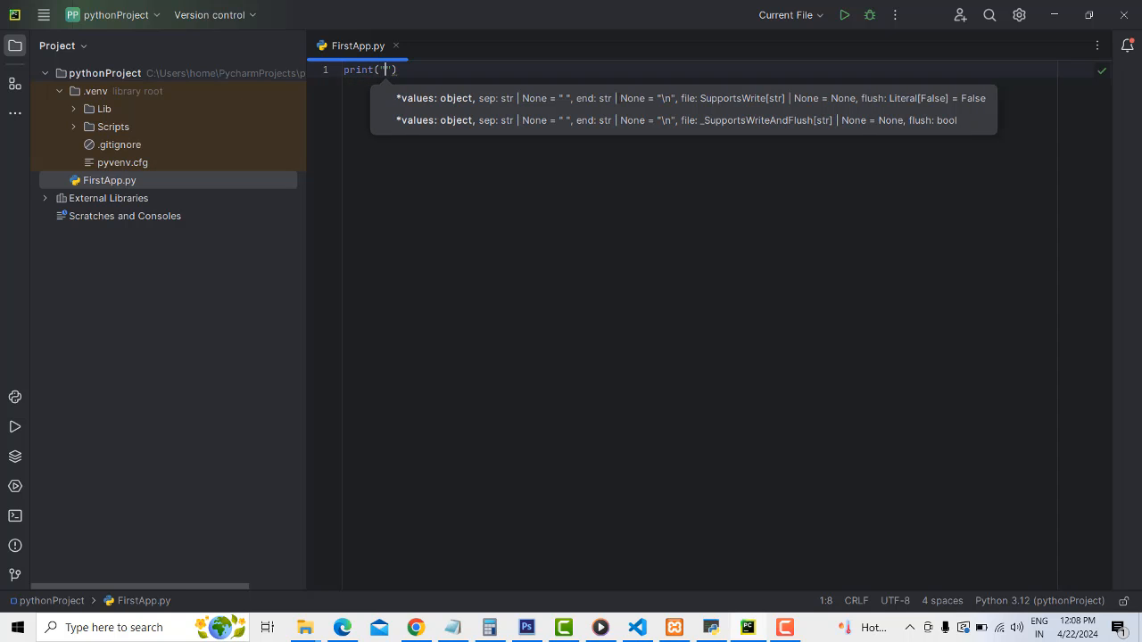
type("hello")
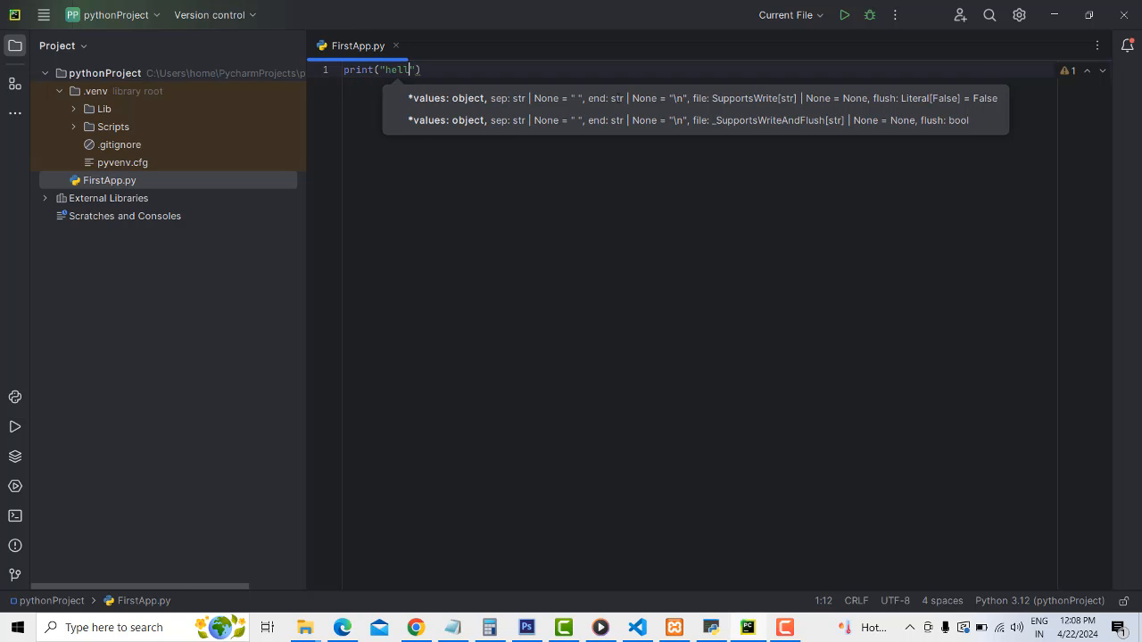
left_click(619, 184)
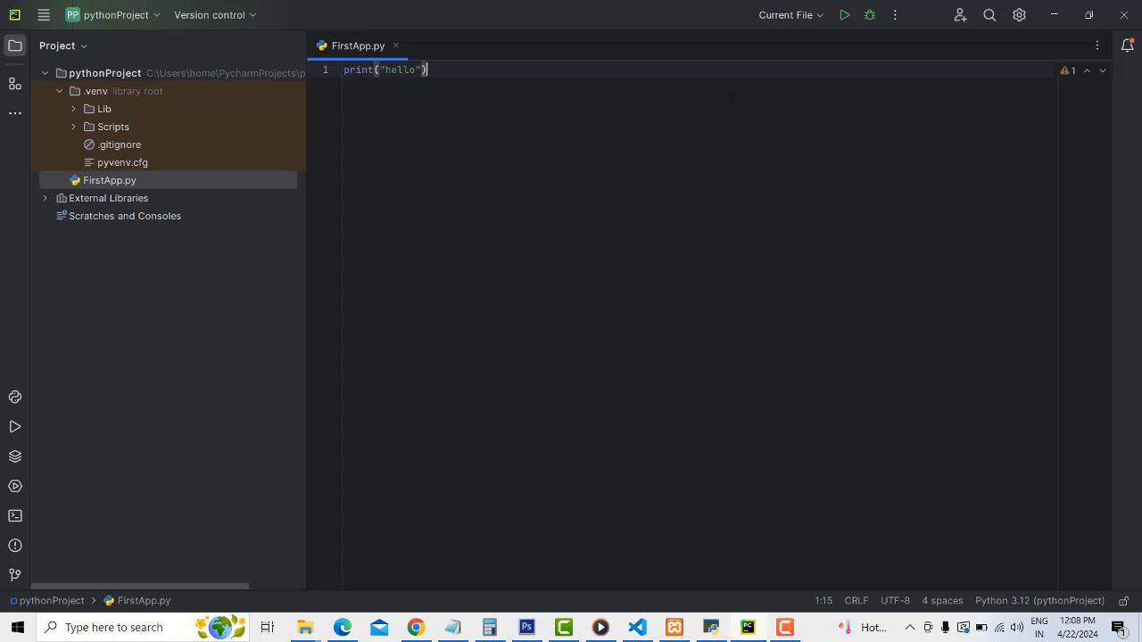
left_click(848, 18)
left_click_drag(100, 470, 4, 481)
Replace the "hello" argument of print with 3+3, rerun FirstApp.py and highlight the result in the run output
left_click(423, 70)
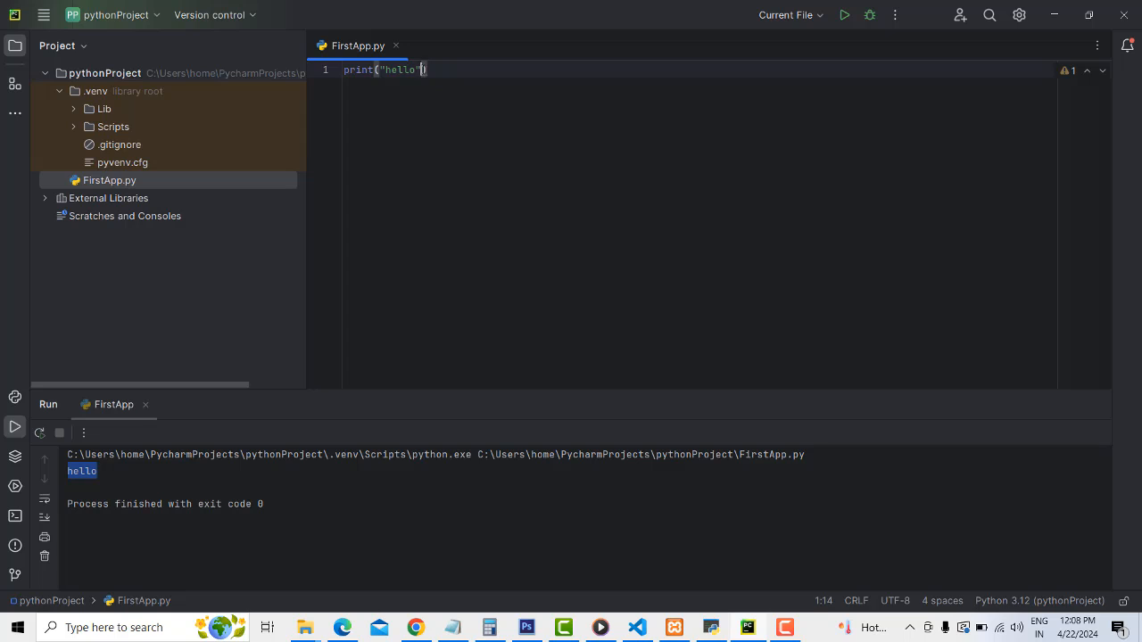
left_click_drag(423, 70, 385, 69)
key("BackSpace")
key("BackSpace")
type("3+3")
left_click(839, 20)
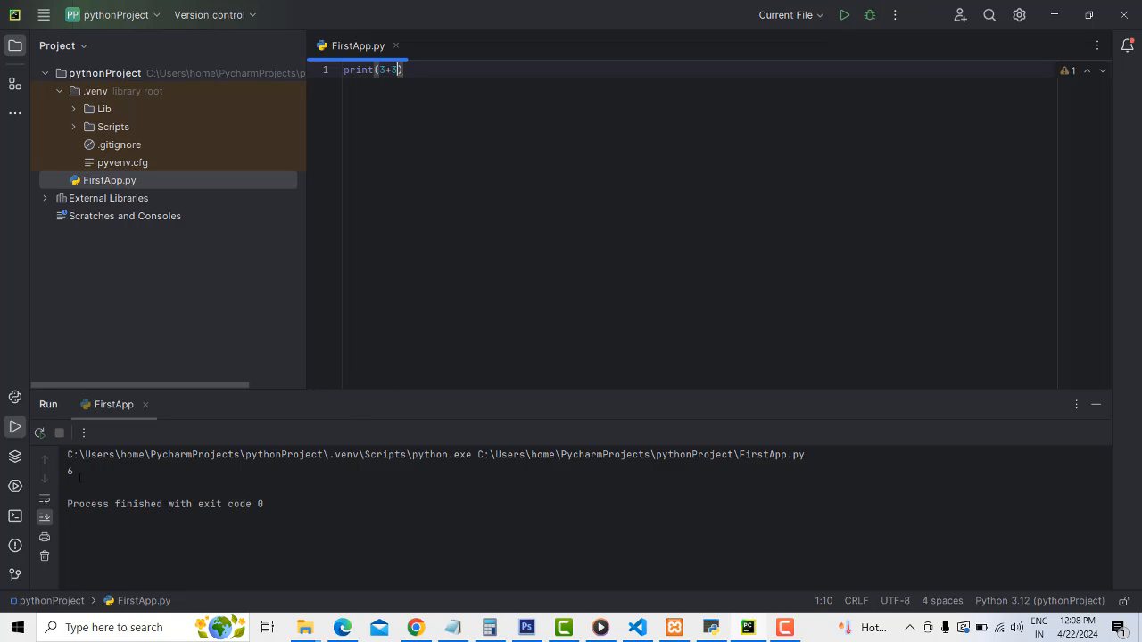
left_click_drag(73, 473, 2, 458)
left_click(562, 215)
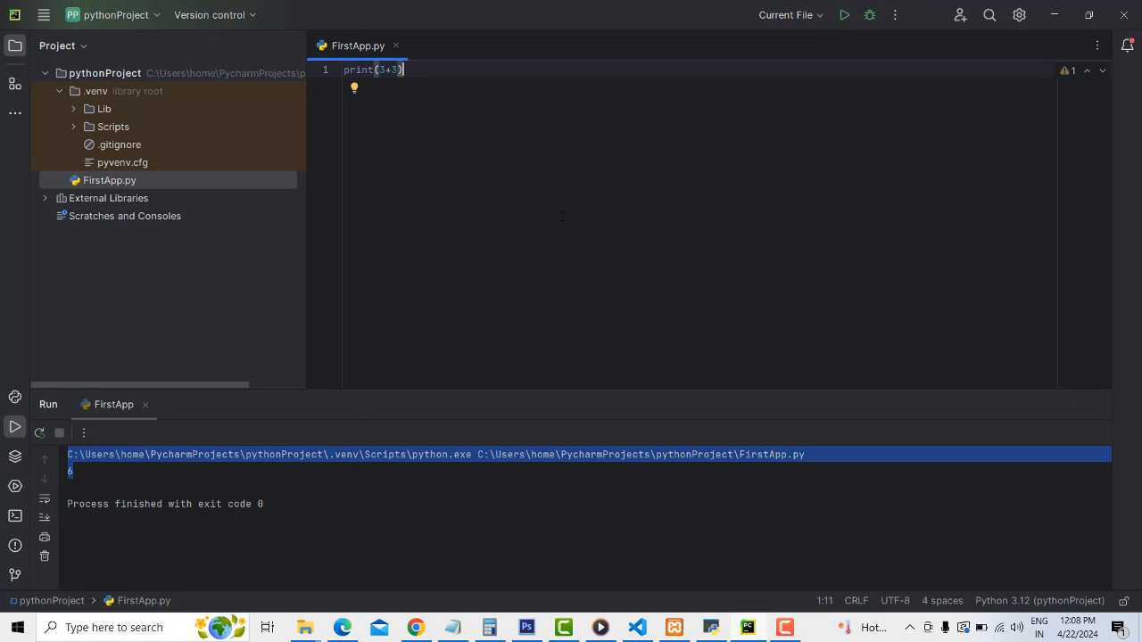